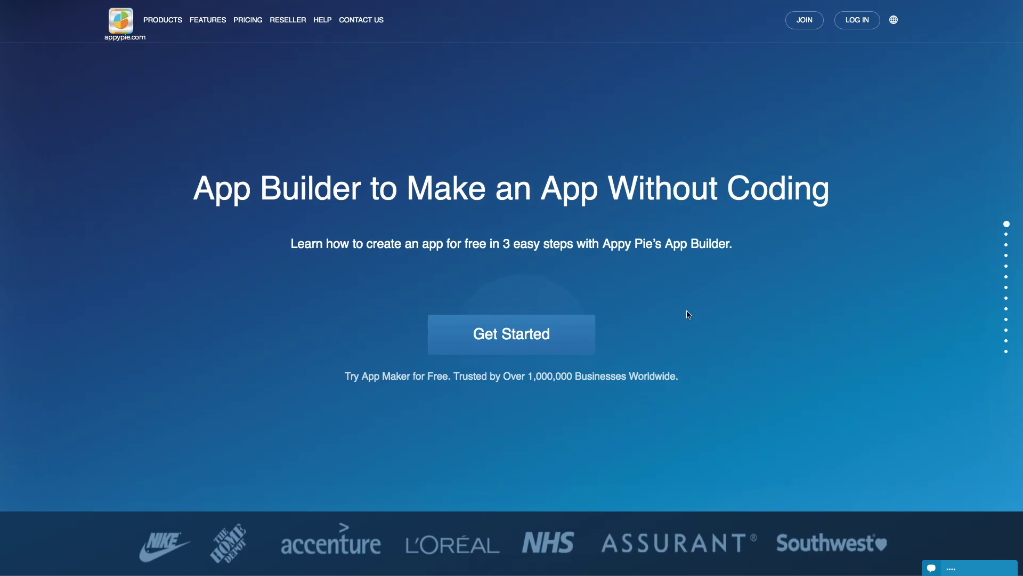
Create Demo App with its business name and purpose, save it, and log in
click(563, 345)
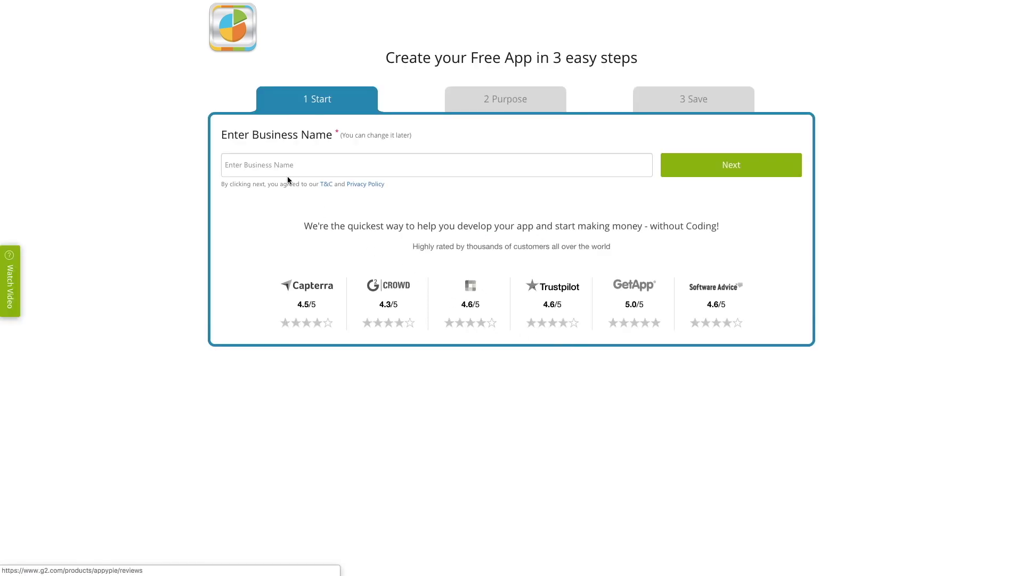
click(278, 166)
text(Demo App)
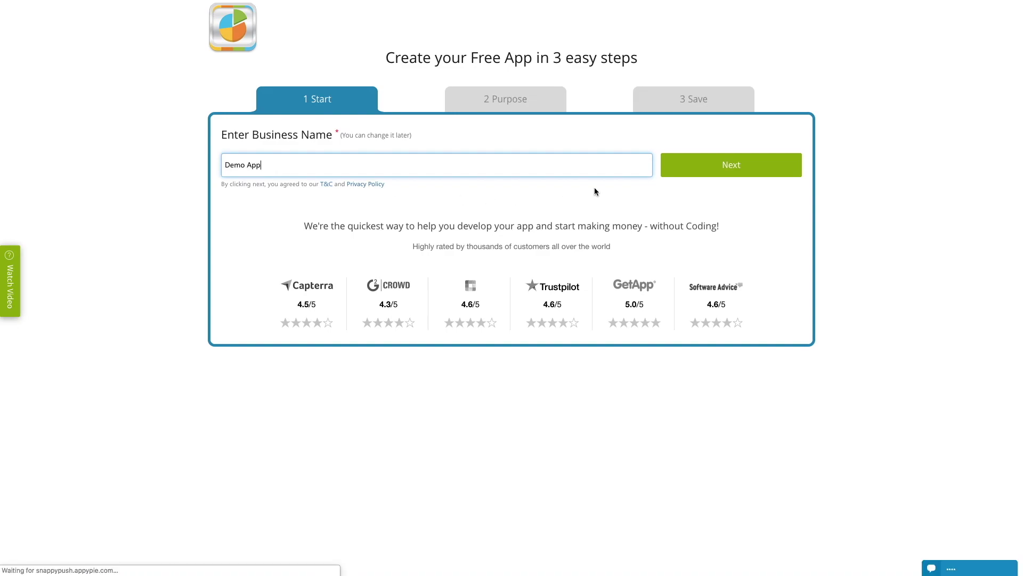
click(731, 164)
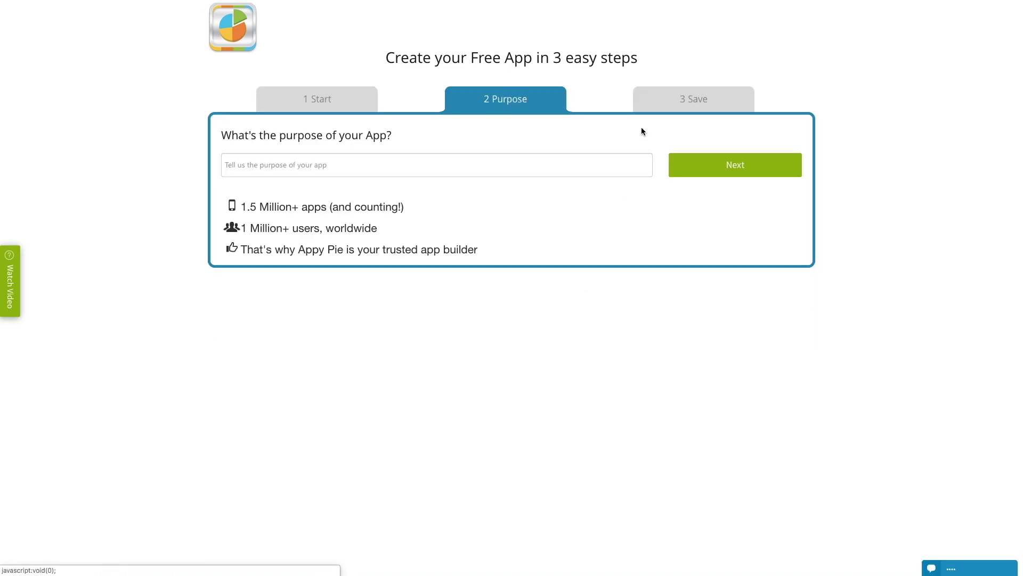
text(Demo)
click(735, 165)
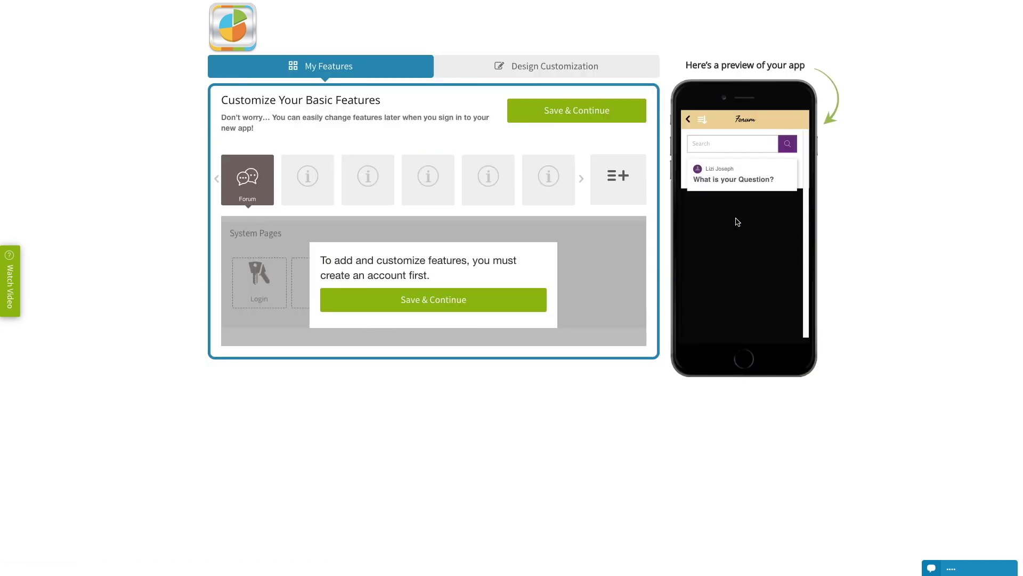
click(384, 299)
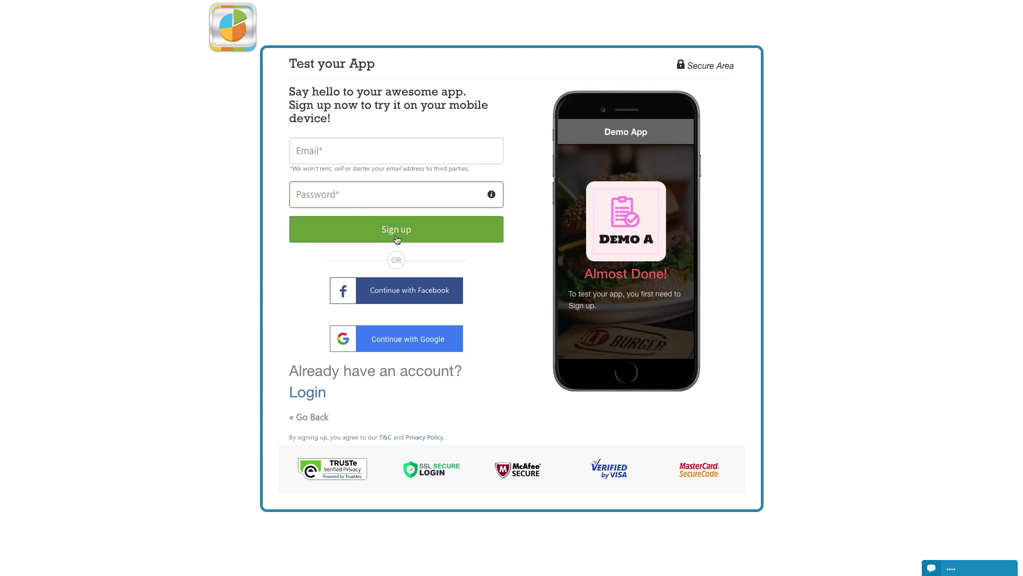
click(307, 392)
click(396, 327)
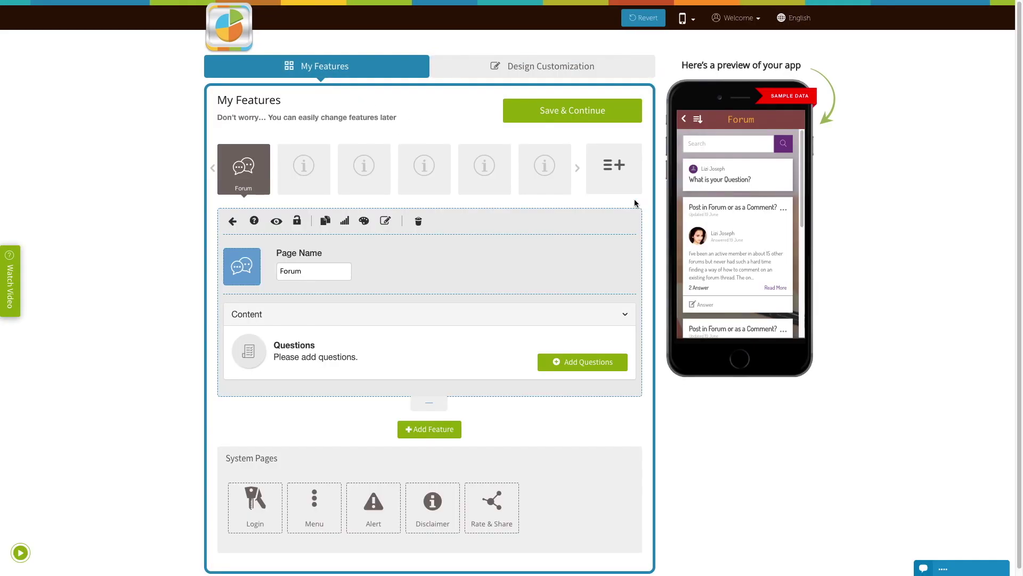
Search all features for 'Recipe' and add the Recipe feature to the app
click(621, 175)
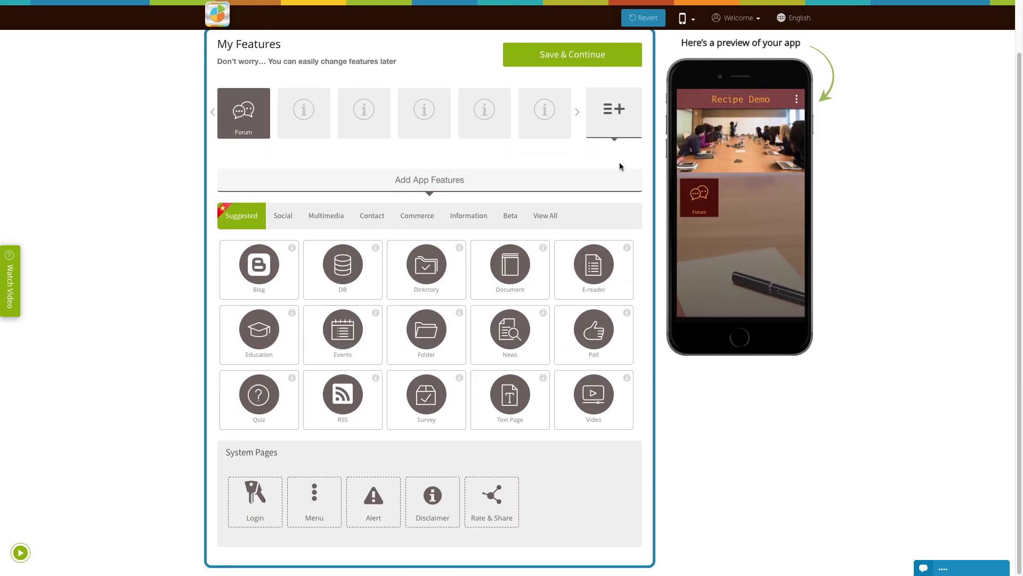
click(545, 214)
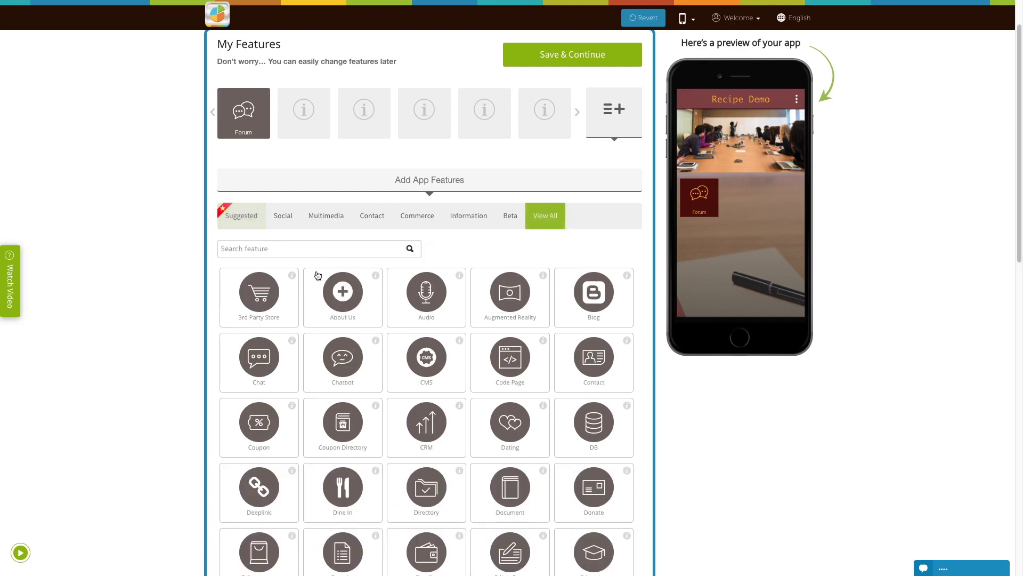
click(312, 248)
text(Recipe)
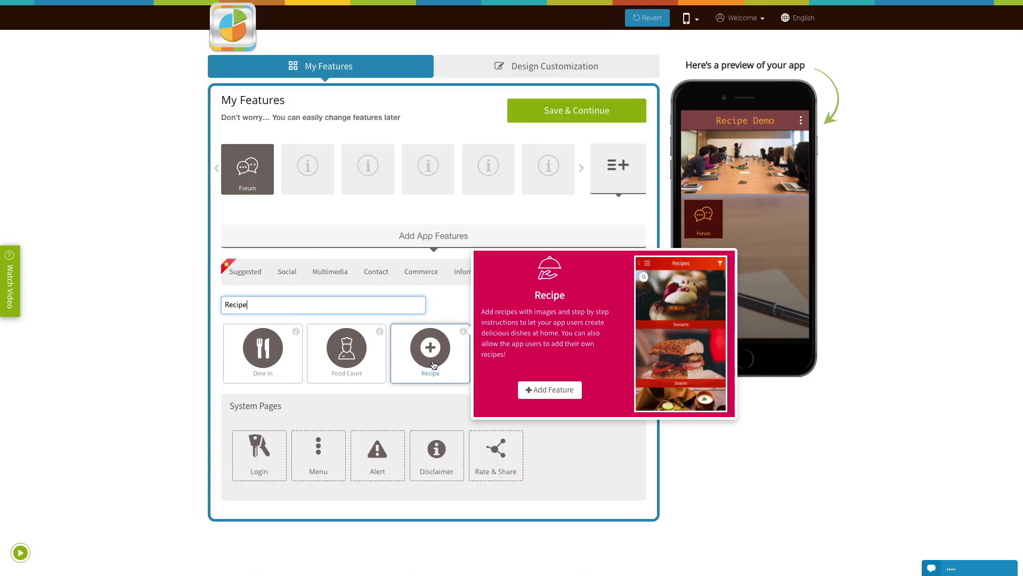
click(431, 353)
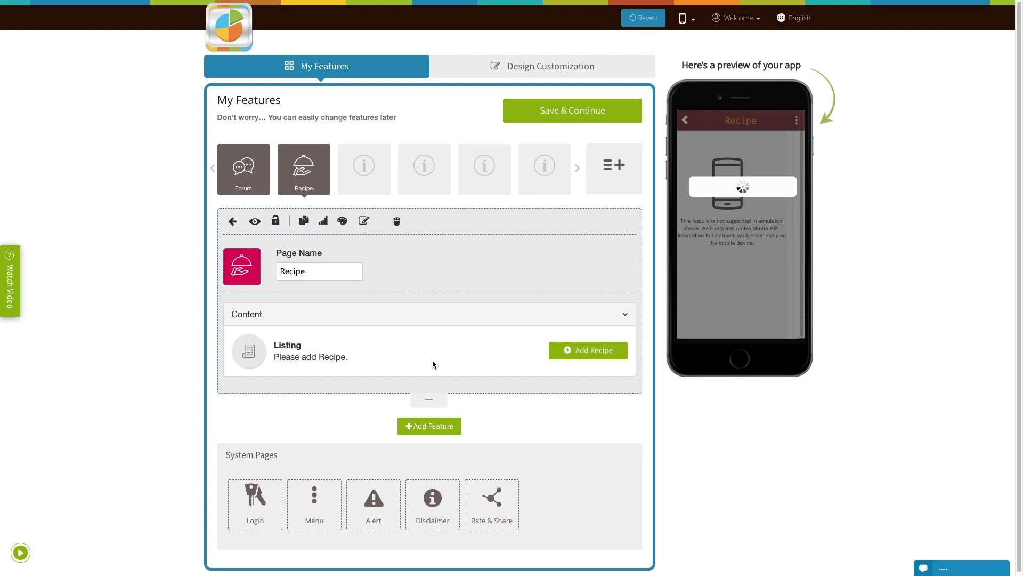
click(323, 272)
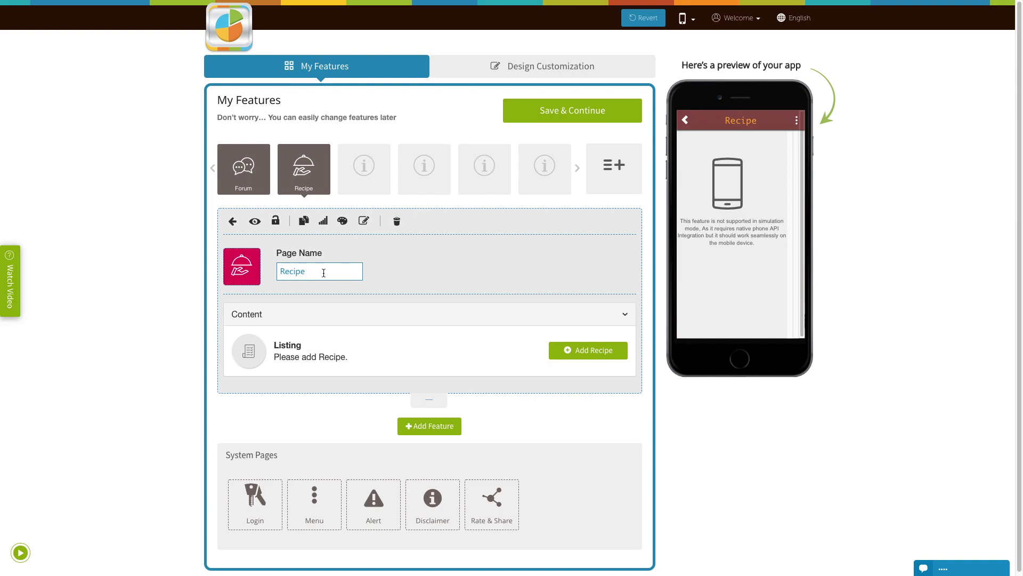
click(241, 267)
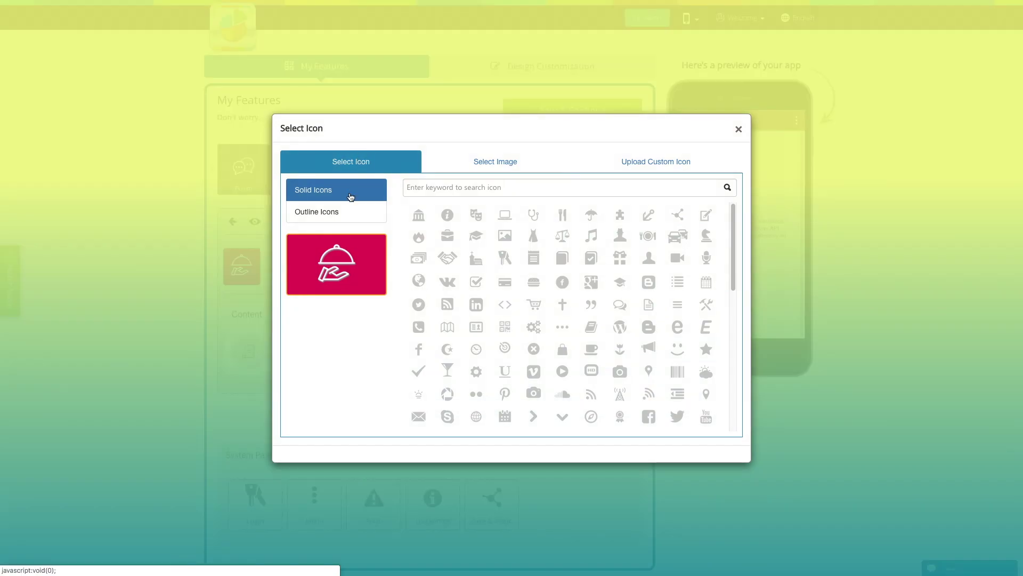
click(358, 211)
click(495, 164)
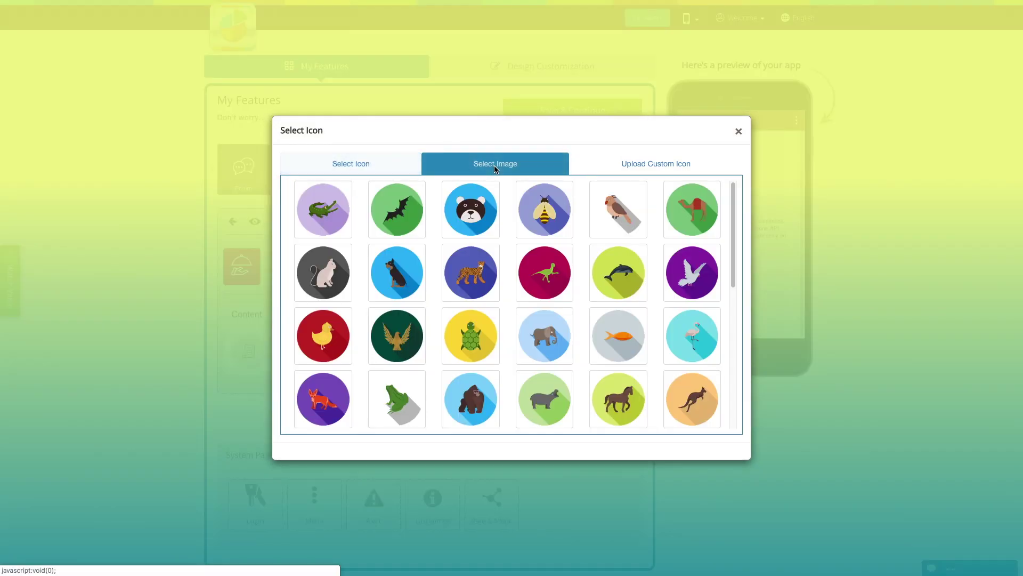
click(655, 163)
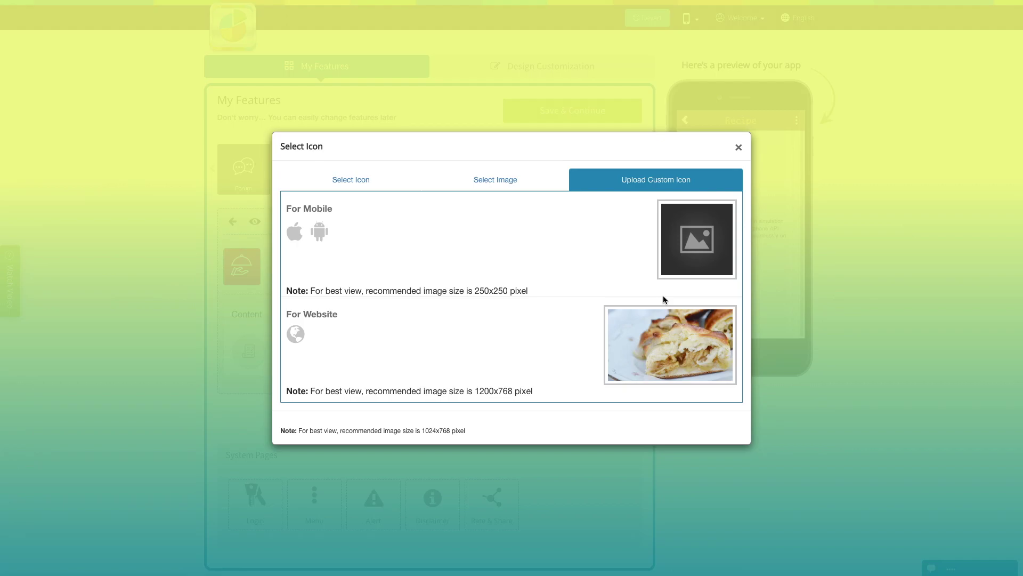
click(738, 148)
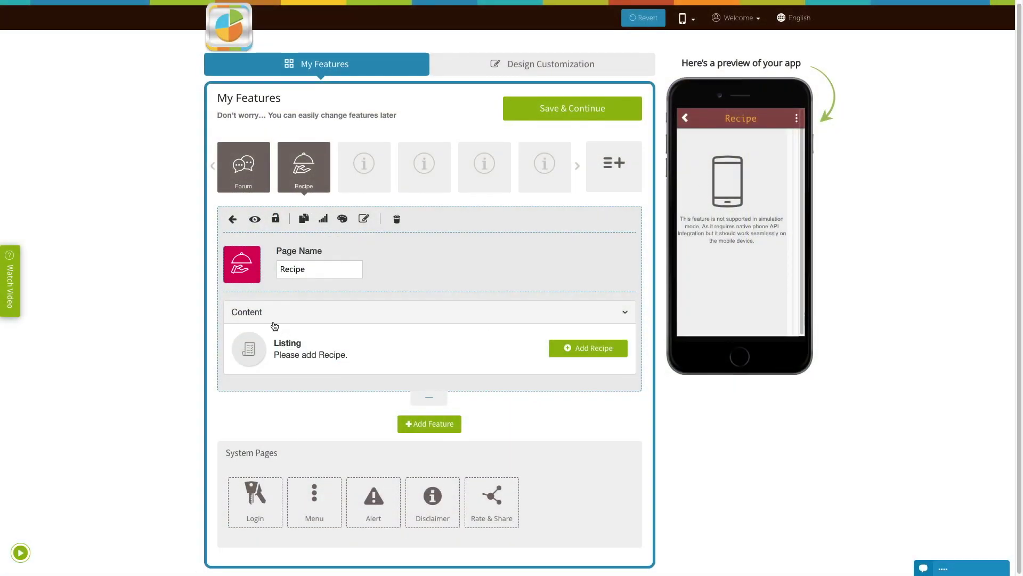
Open Manage Recipe from the Recipe page's Add Recipe button
click(588, 348)
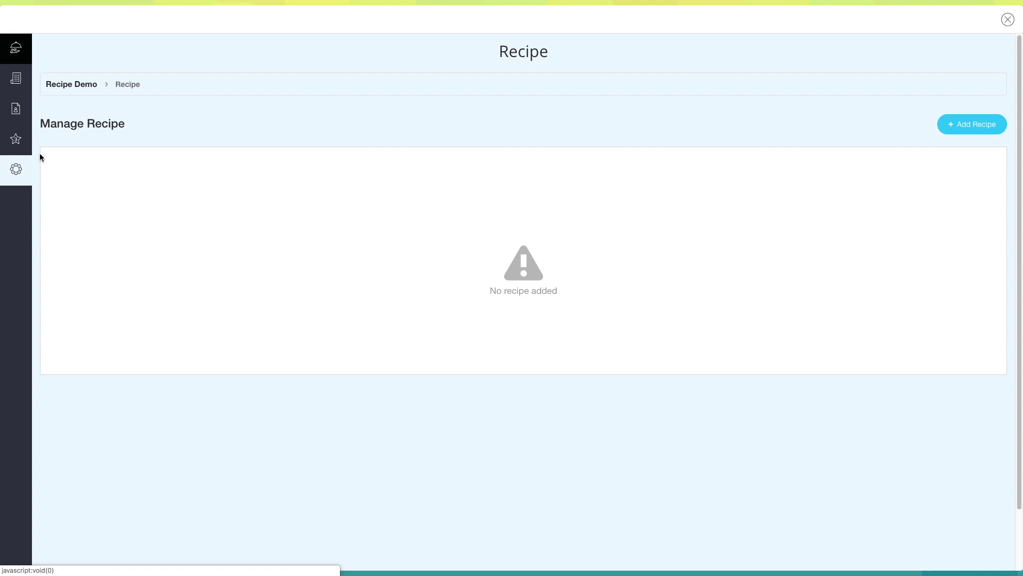
Start a recipe with Default Category, Sub Category, Arab cuisine, vegetarian, Medium difficulty
click(970, 122)
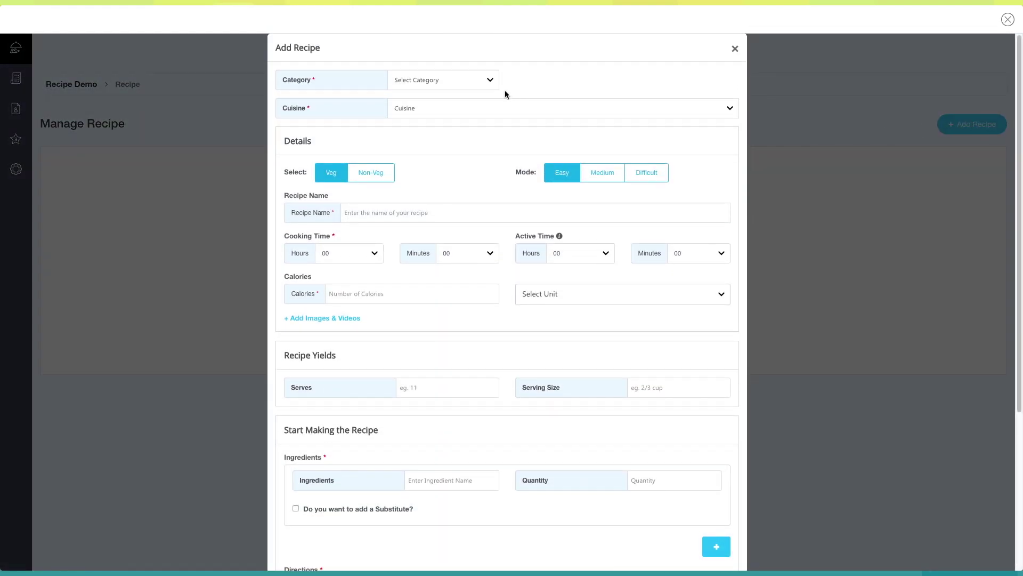
click(490, 80)
click(448, 89)
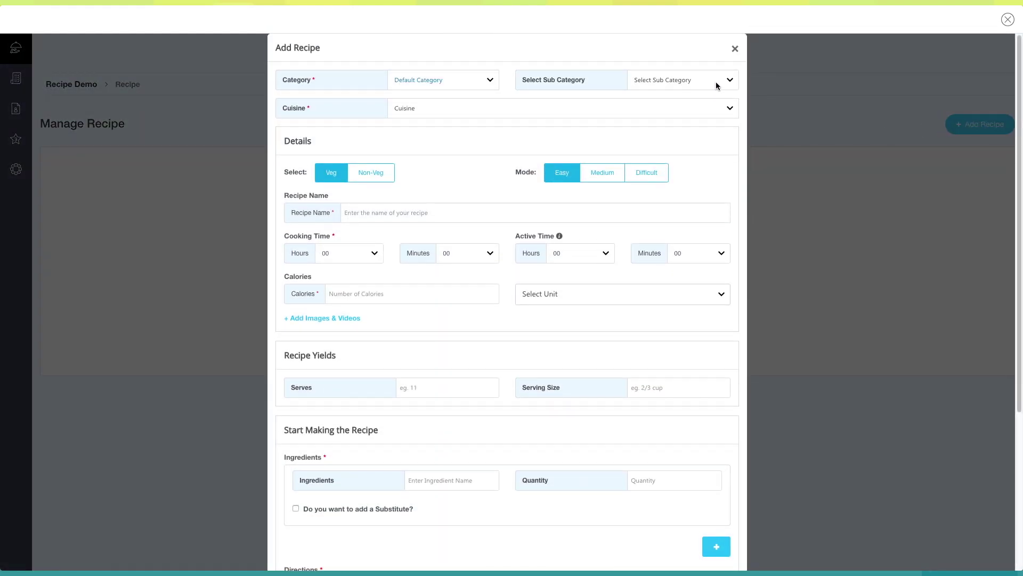
click(718, 80)
click(656, 89)
click(467, 110)
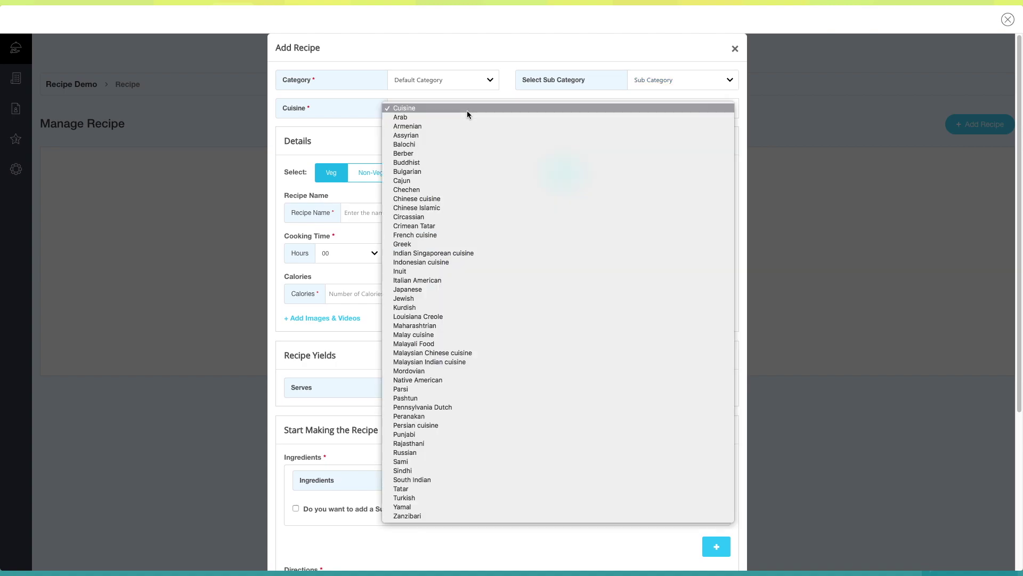
click(403, 117)
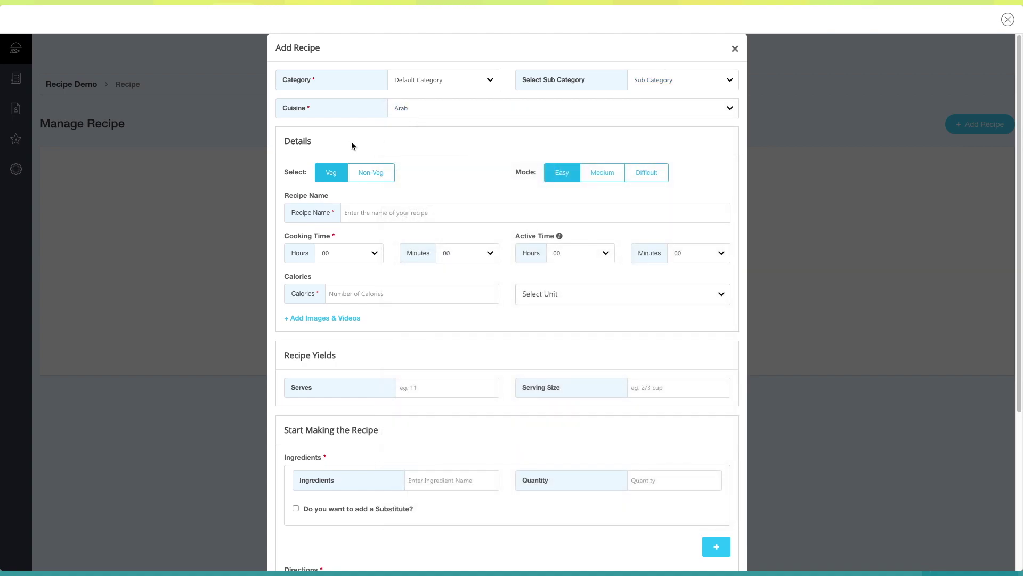
click(370, 172)
click(334, 174)
click(614, 177)
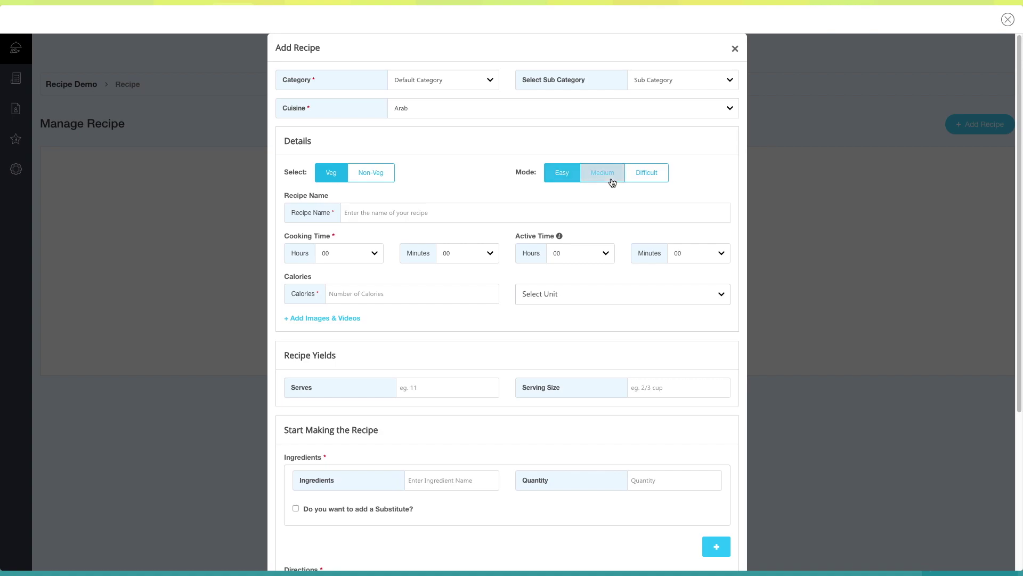
click(643, 176)
Name the recipe Pizza with 1 h 5 min cooking time and 25 min active time
click(387, 212)
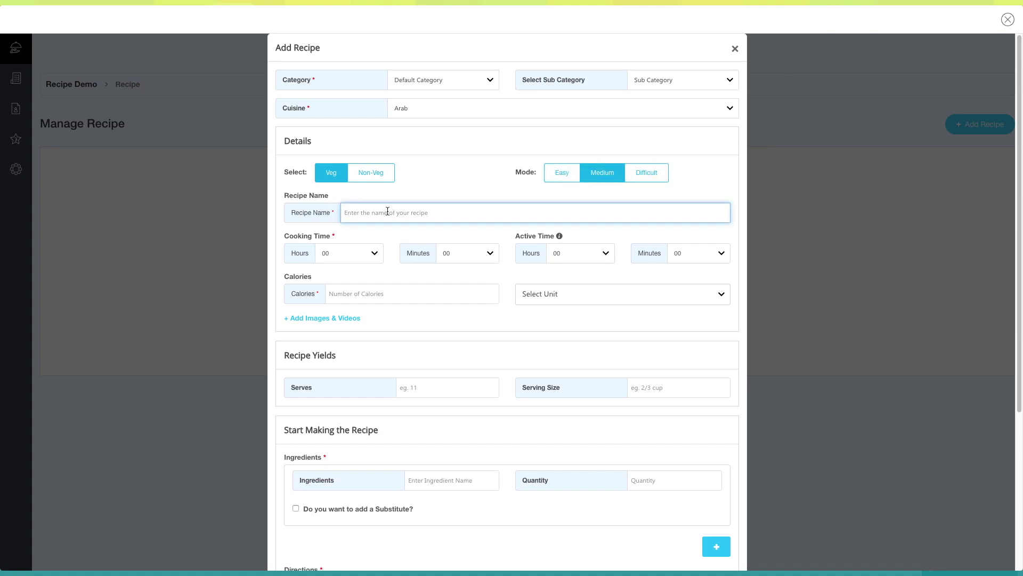
text(Pizza)
click(366, 253)
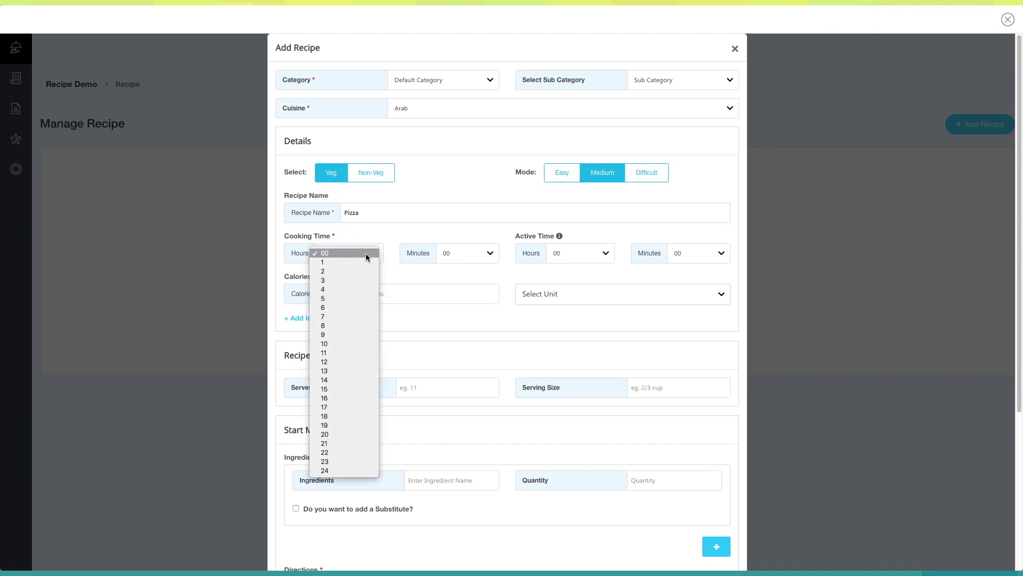
click(340, 262)
click(492, 257)
click(445, 262)
mouse_move(559, 235)
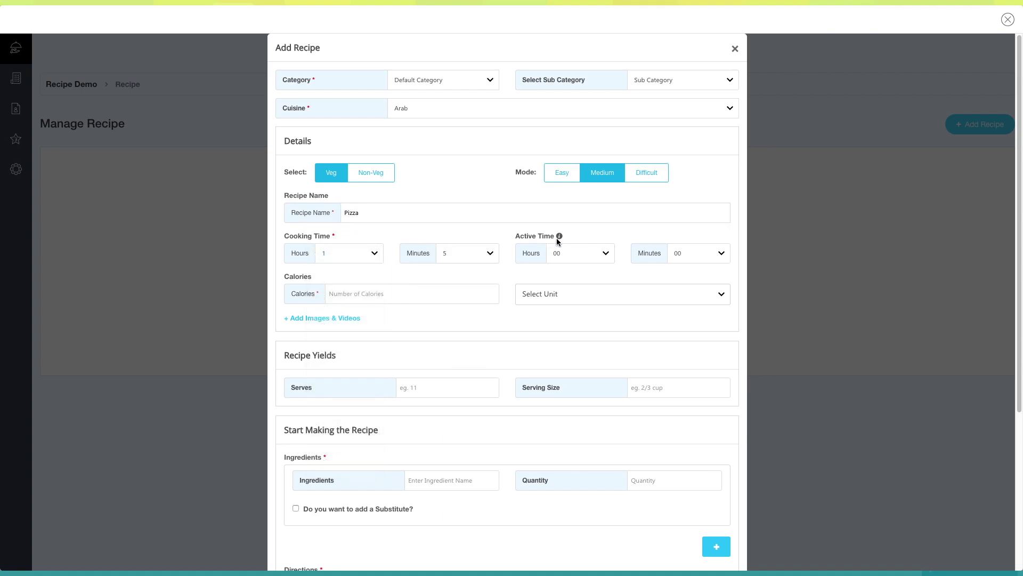
click(575, 253)
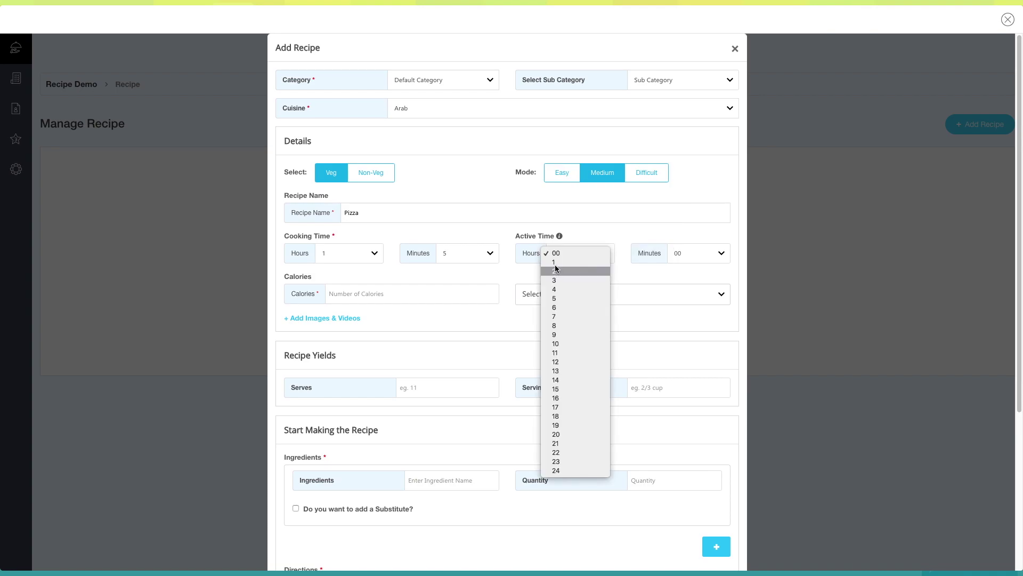
click(560, 256)
click(722, 253)
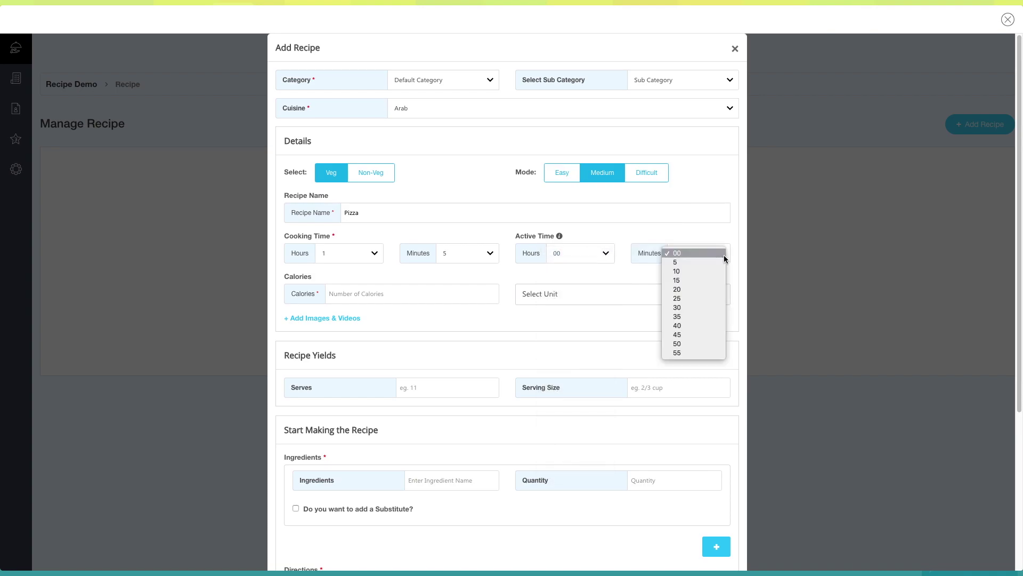
click(677, 298)
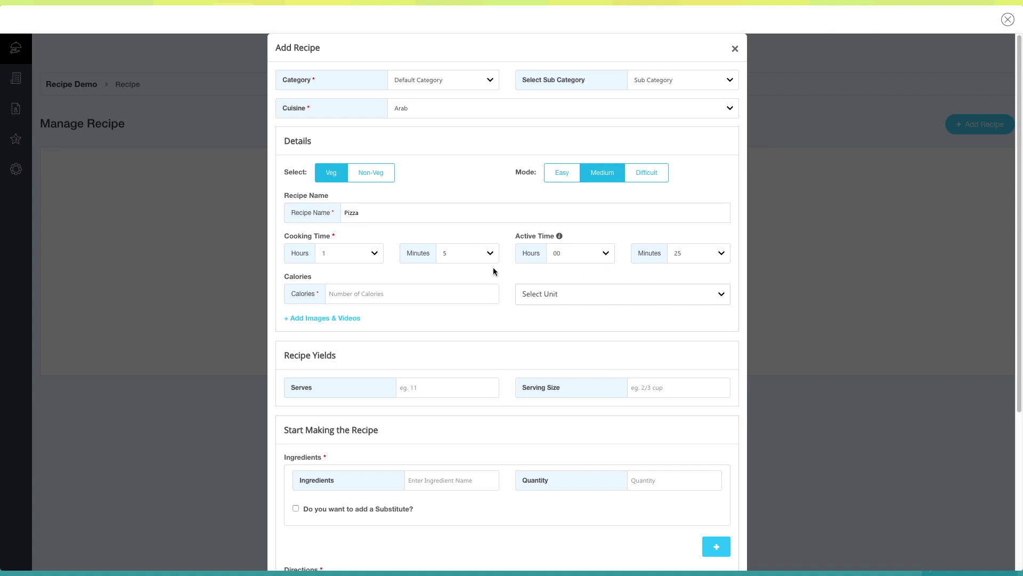
Enter 240 calories with the unit Cal
click(381, 296)
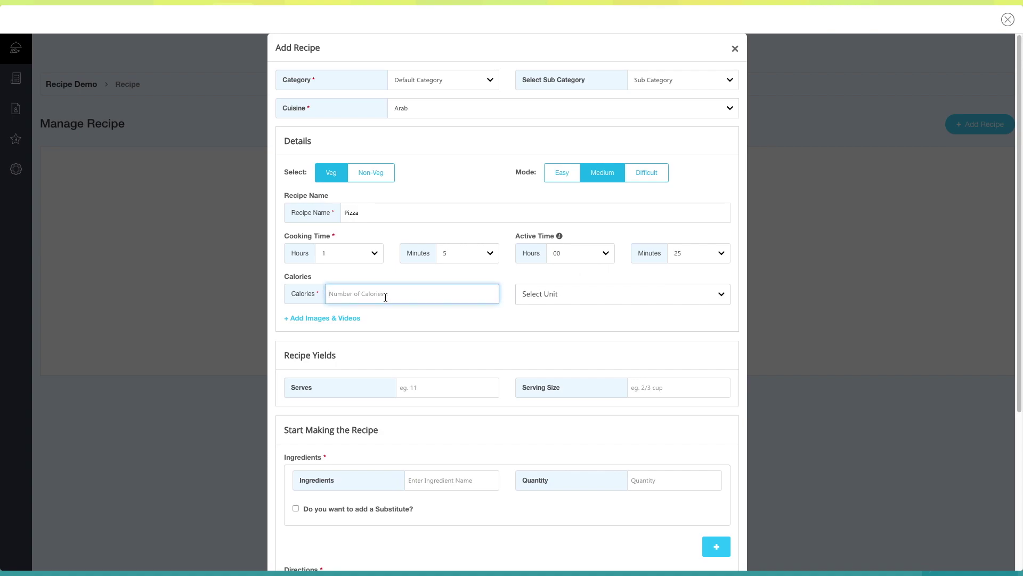
text(240)
click(577, 293)
click(540, 305)
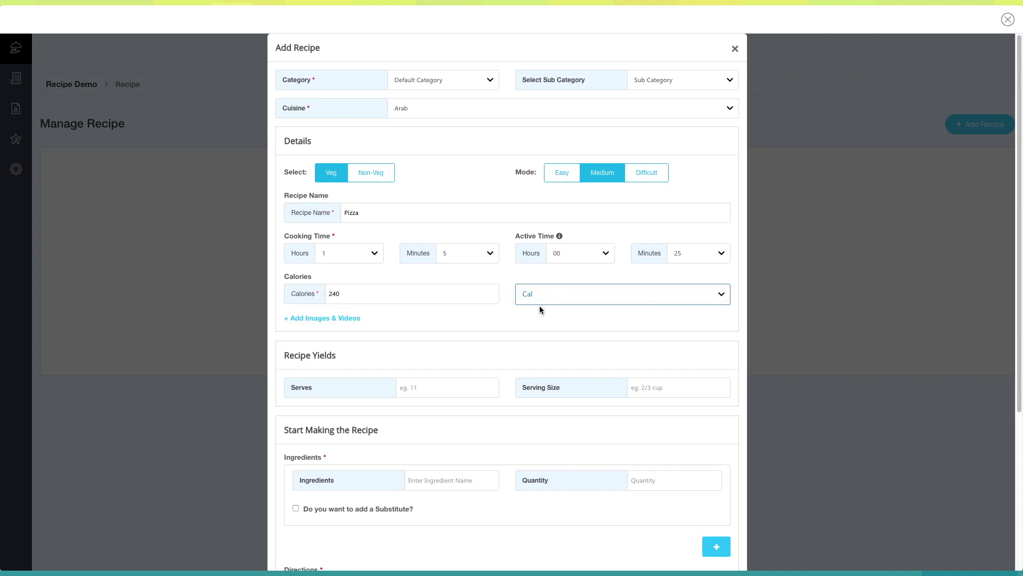
Upload the pizza photo as the recipe's image
click(336, 318)
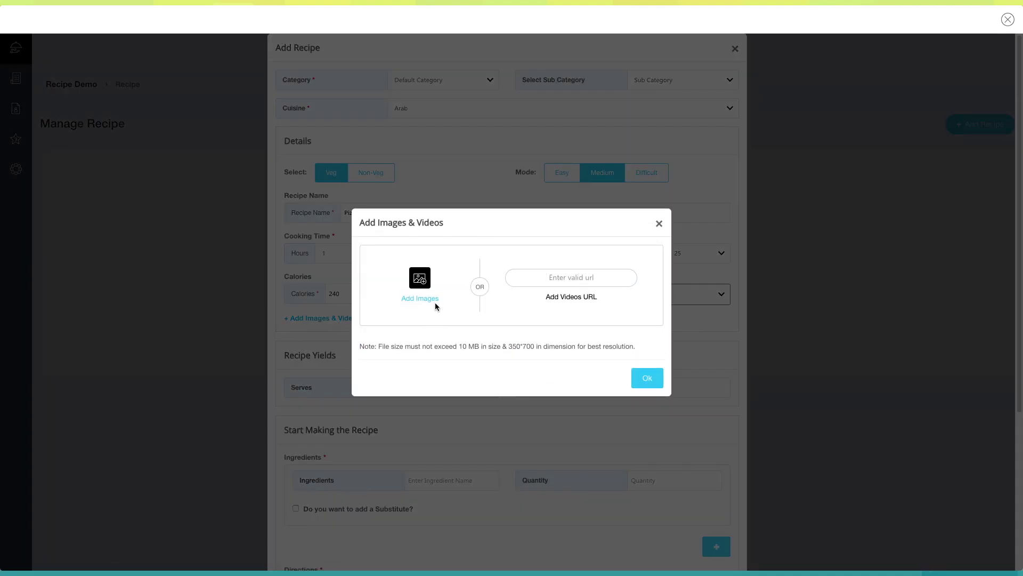
click(559, 276)
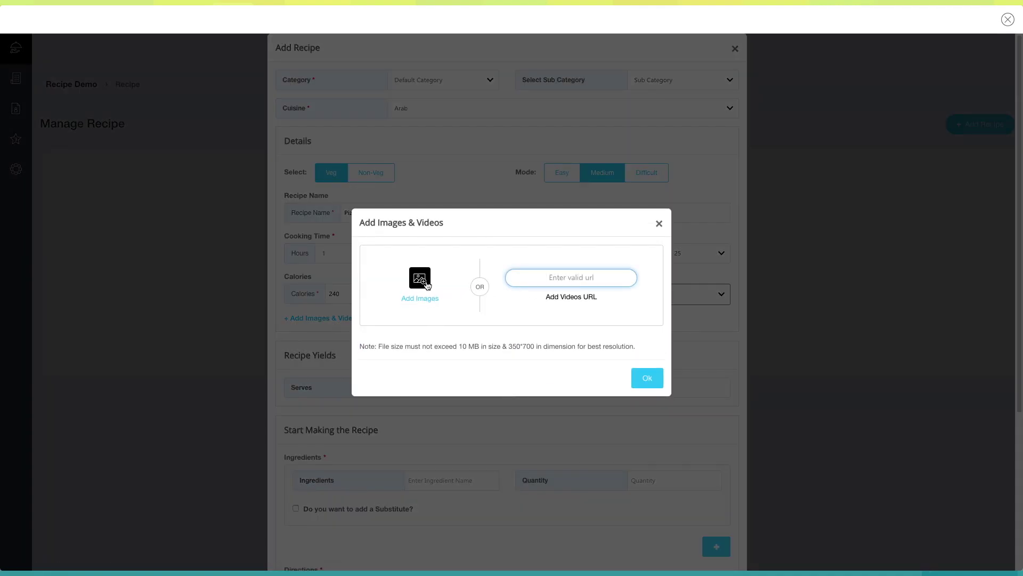
click(428, 286)
click(246, 56)
click(899, 366)
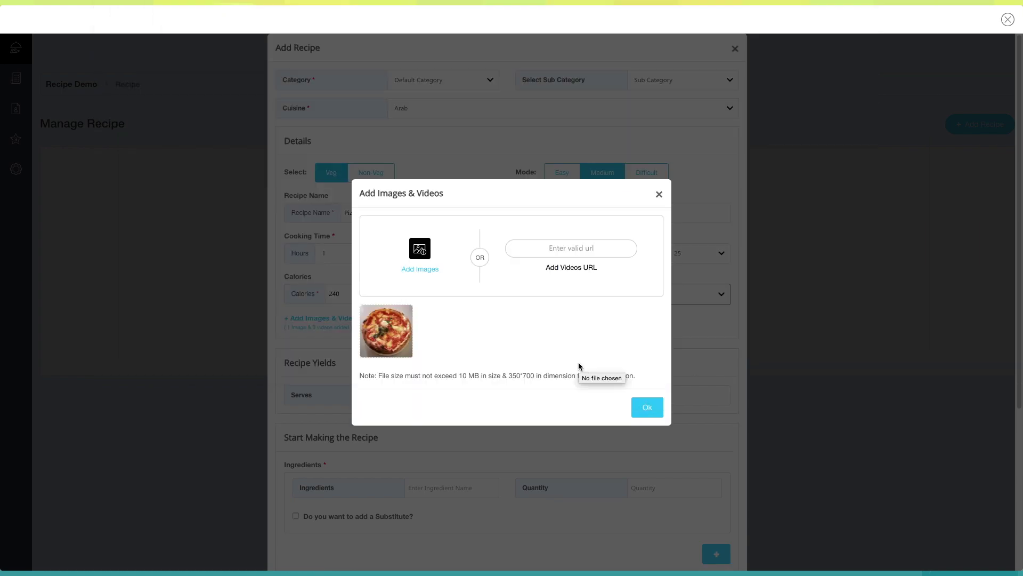
click(652, 408)
scroll(394, 339, down, 2)
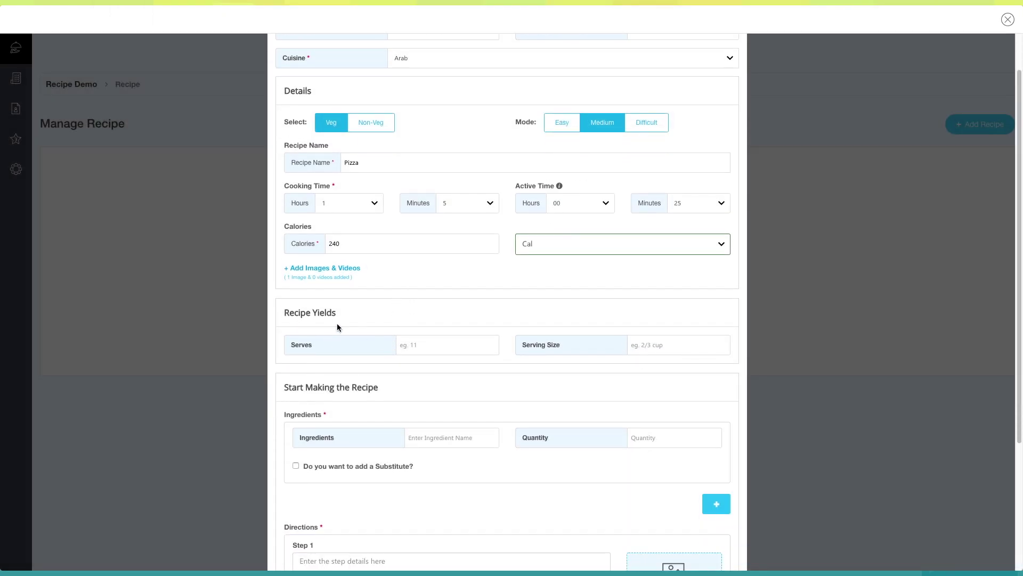
Set the recipe to serve 11 with a 2/3 serving size
click(436, 345)
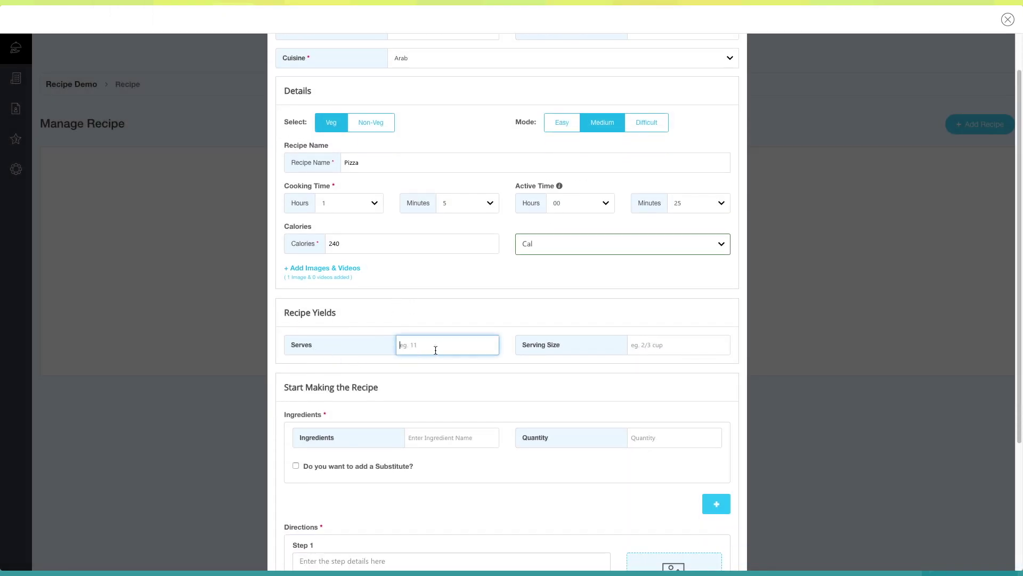
text(11)
click(647, 344)
text(2/3)
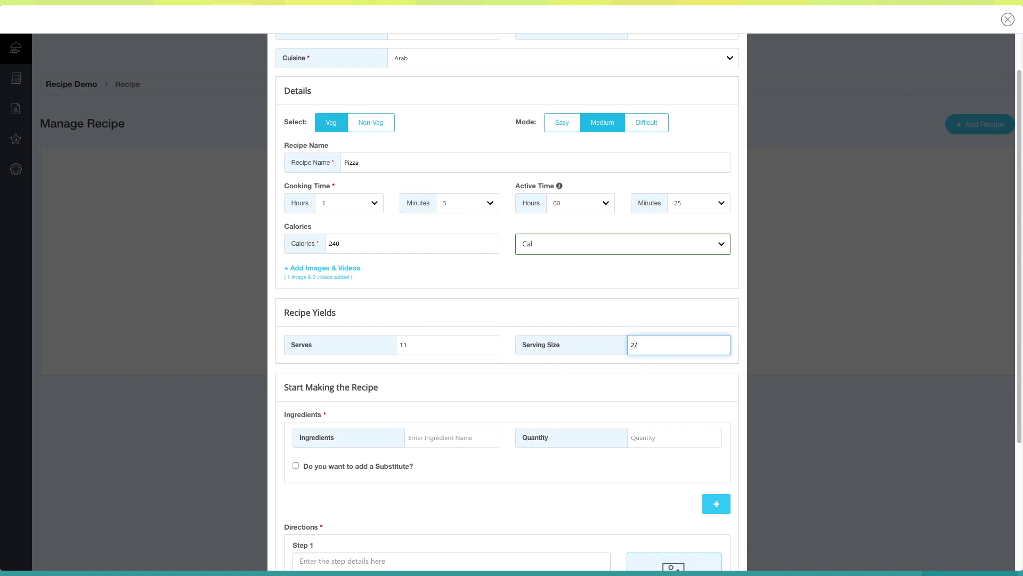
click(627, 367)
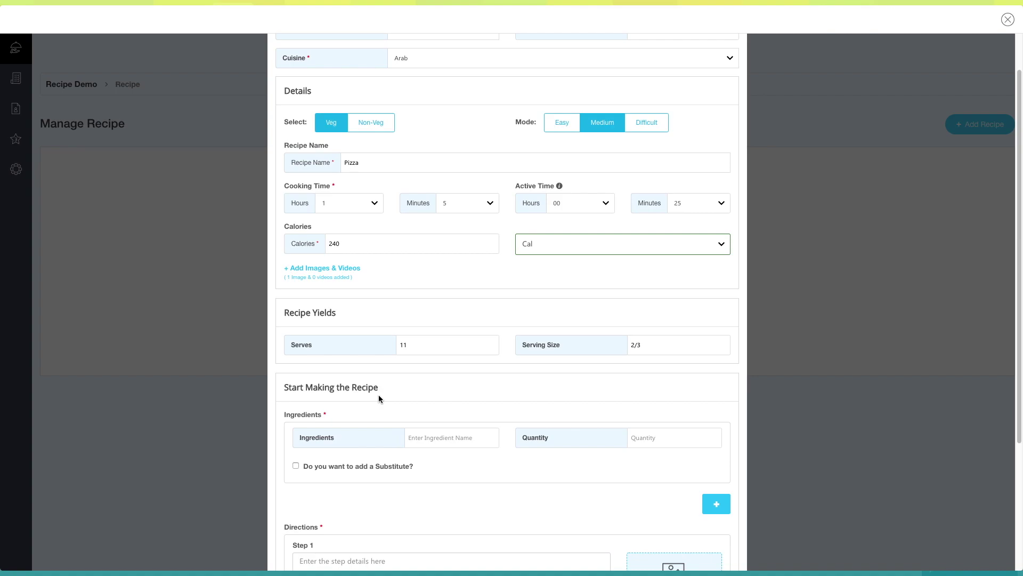
scroll(378, 394, down, 1)
Add ingredients ONION and CHILLY, 5 each, with no substitute
click(432, 344)
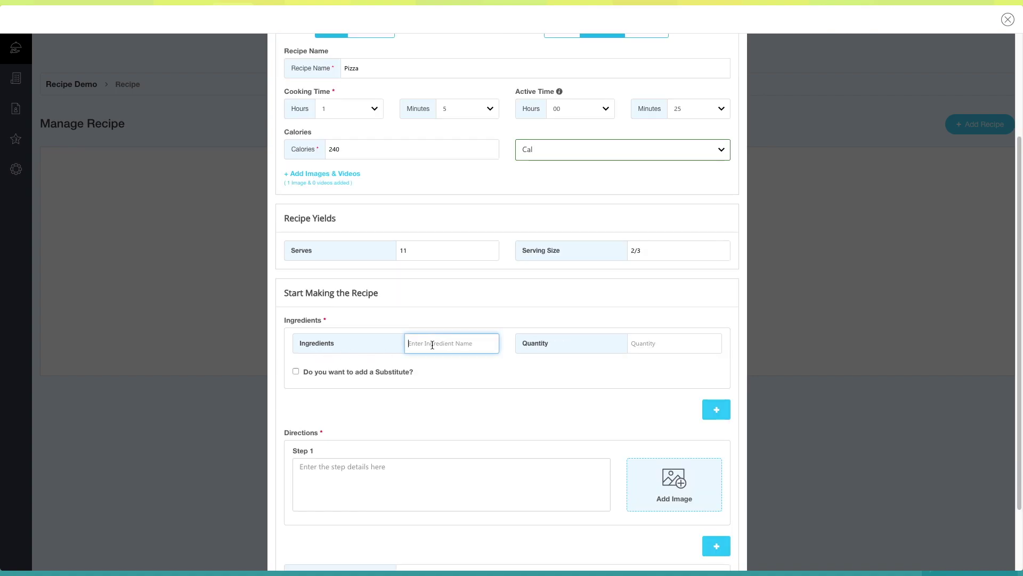
text(ONION)
key(Tab)
text(5)
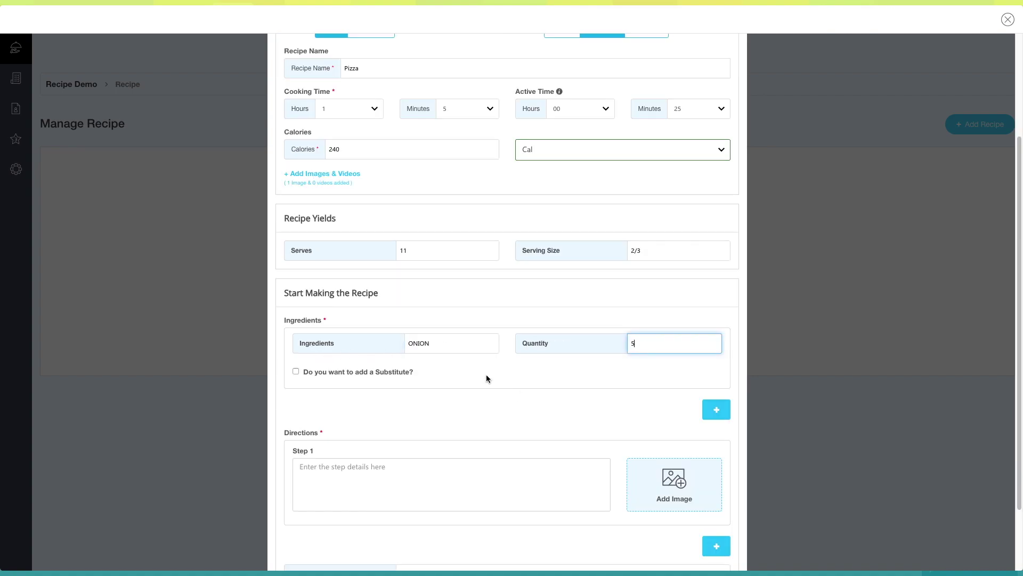
click(297, 371)
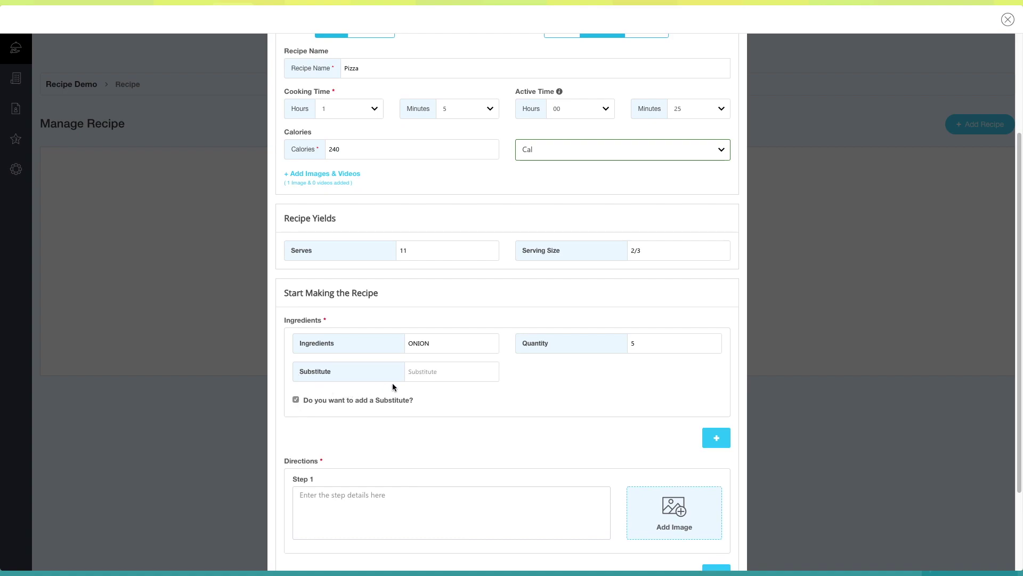
click(296, 398)
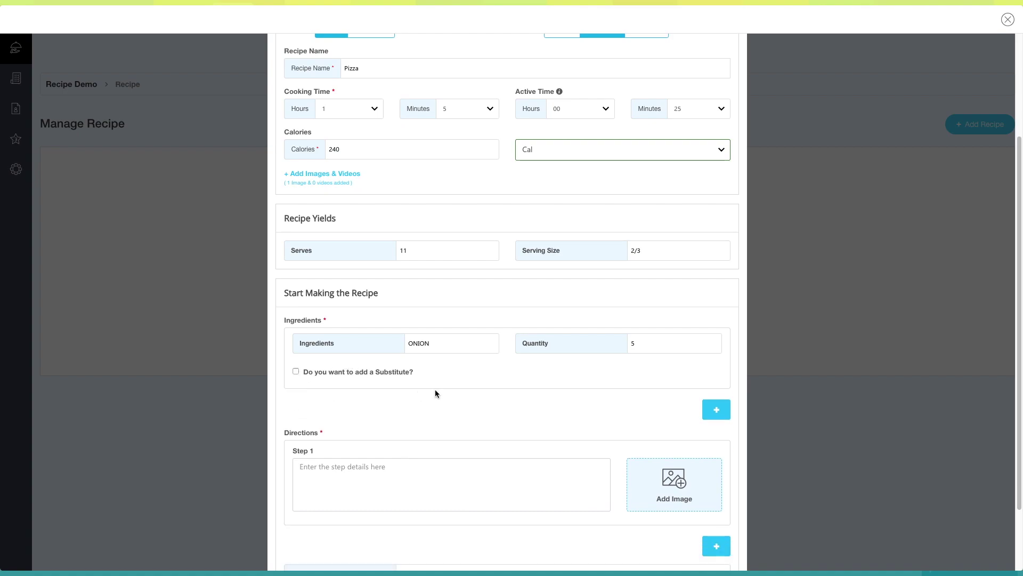
click(714, 412)
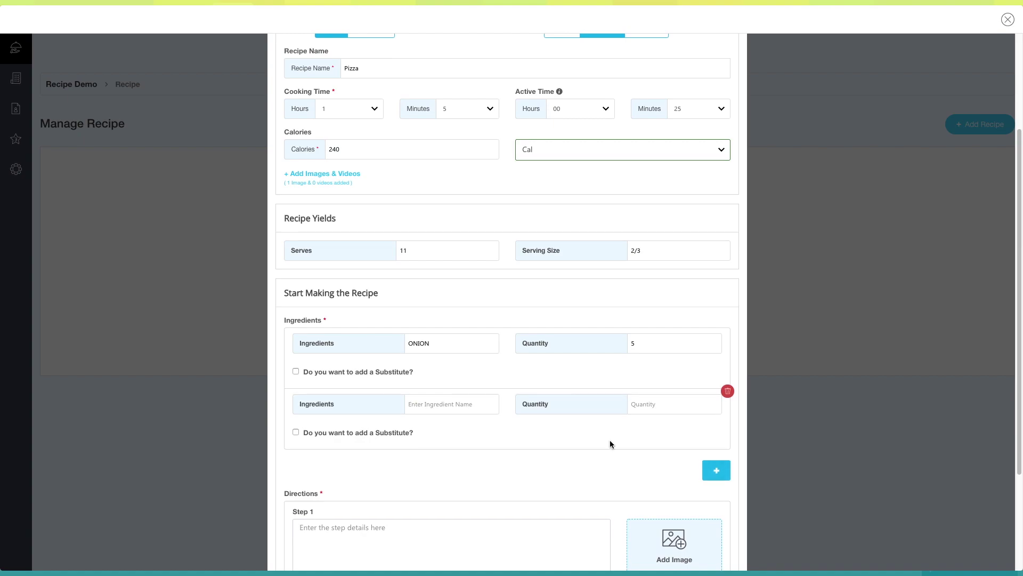
click(439, 404)
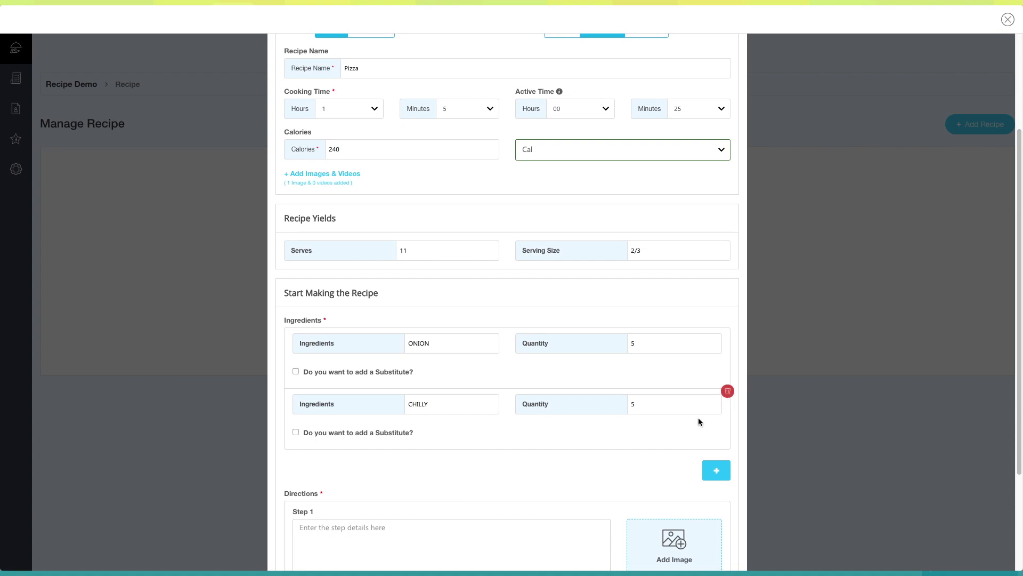
scroll(595, 448, down, 2)
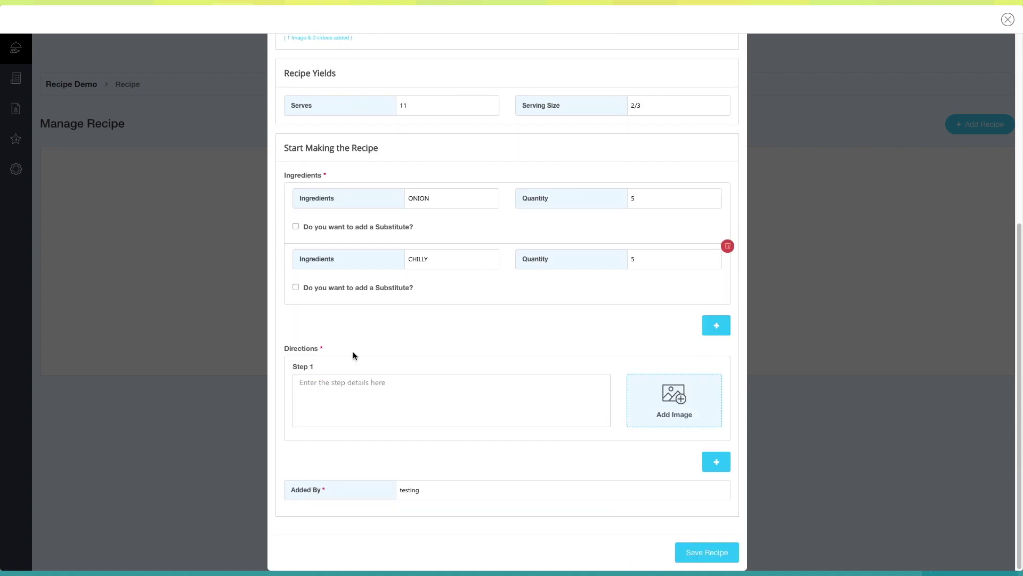
Write the first baking direction step and attach the pizza photo to it
click(335, 392)
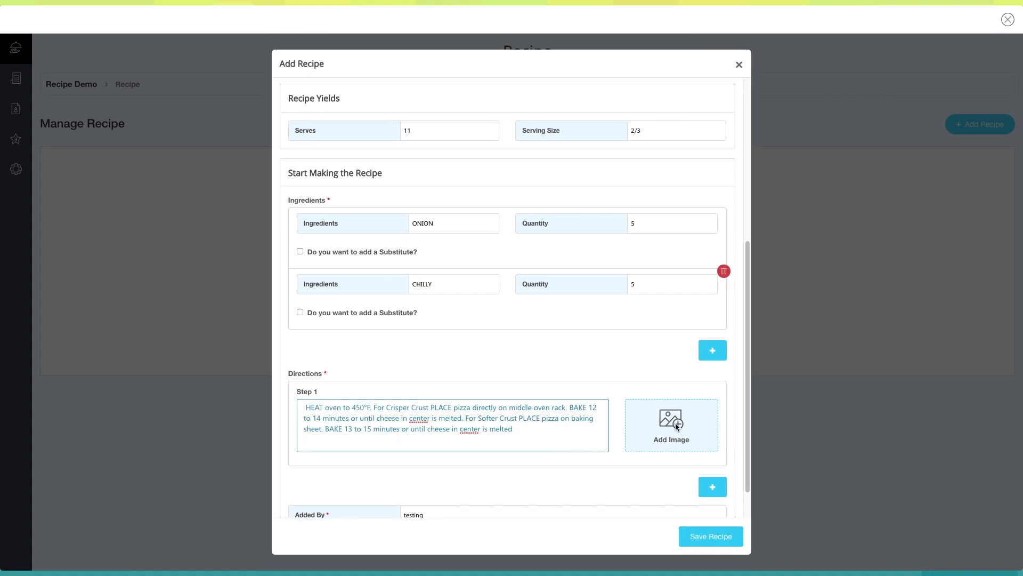
click(677, 426)
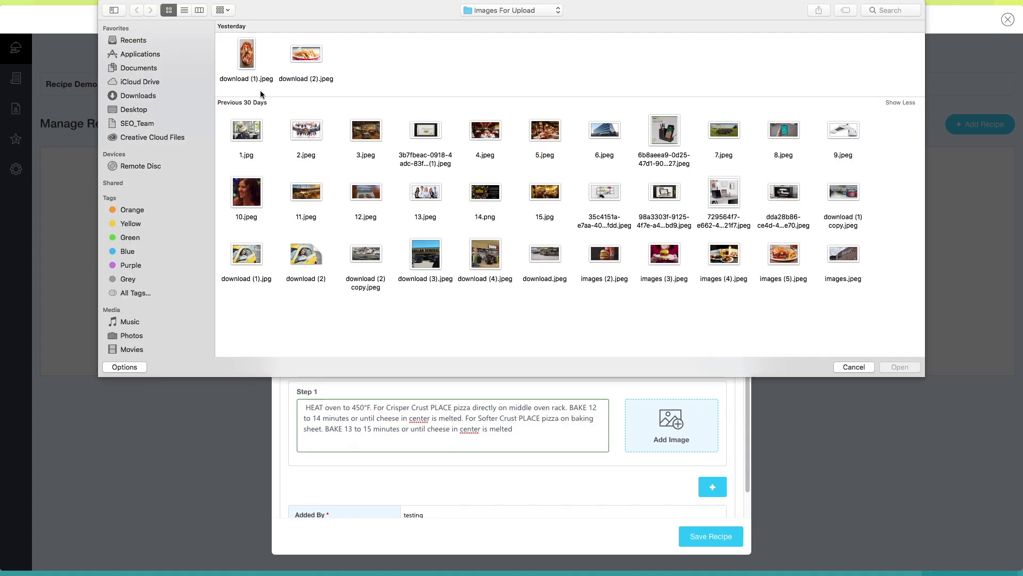
click(247, 54)
click(899, 366)
click(713, 486)
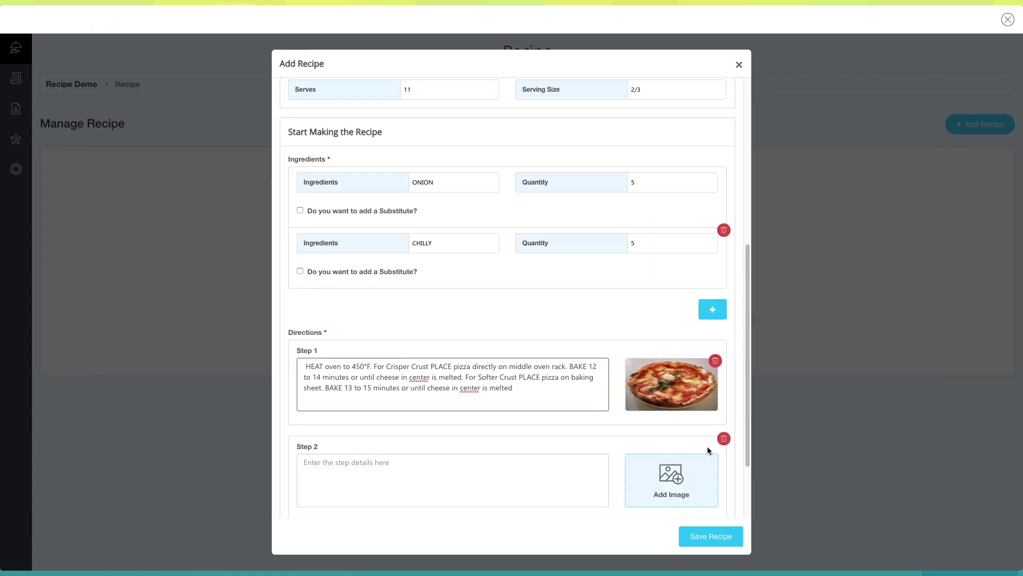
Remove the empty Step 2, set Added By to testing, and save the recipe
click(347, 477)
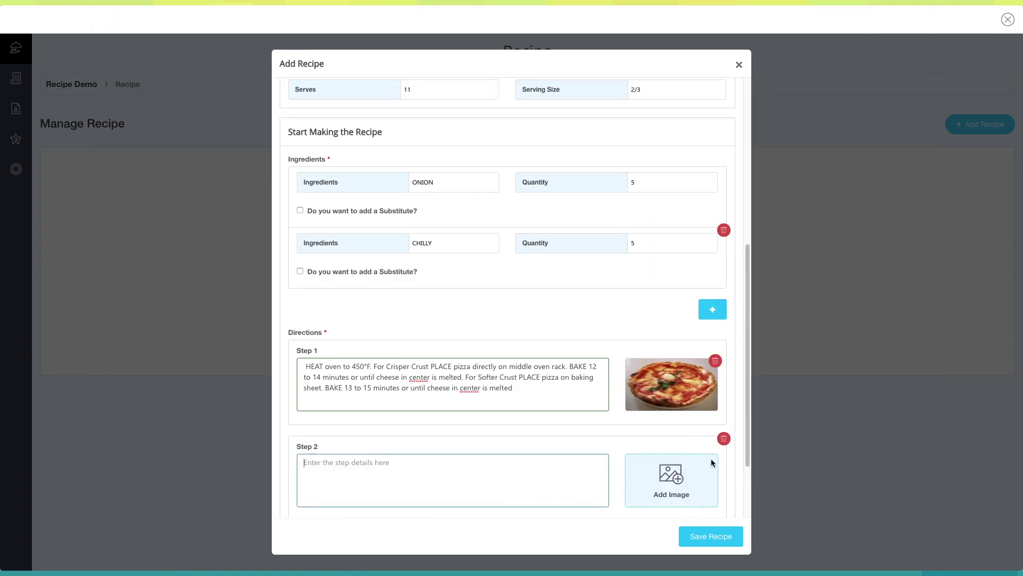
click(725, 440)
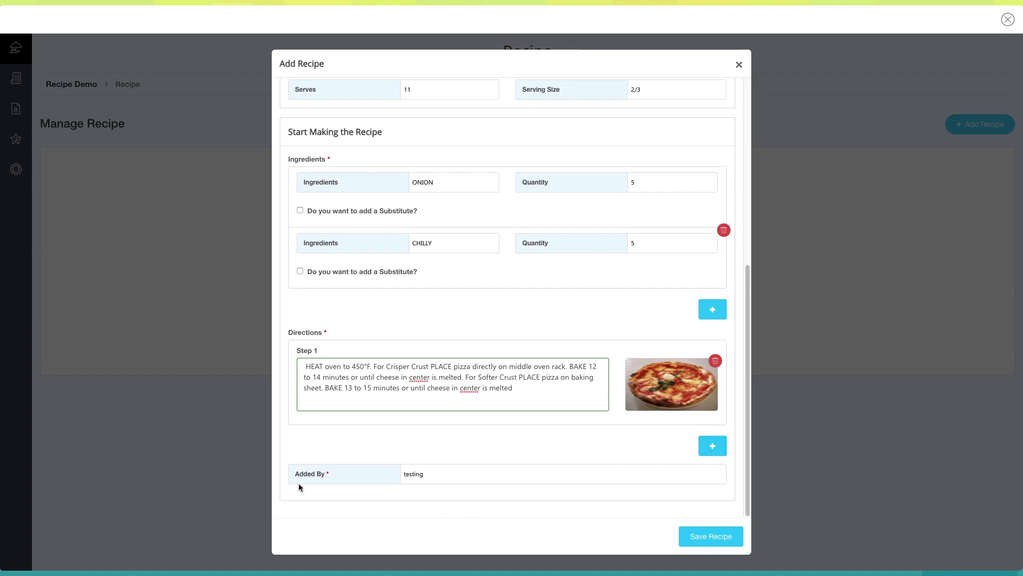
click(424, 474)
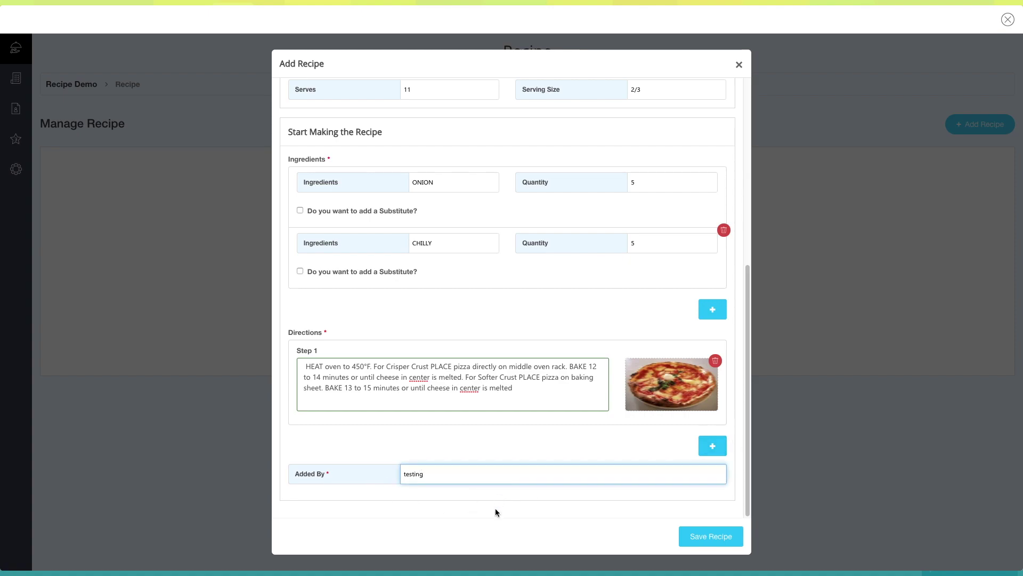
click(495, 507)
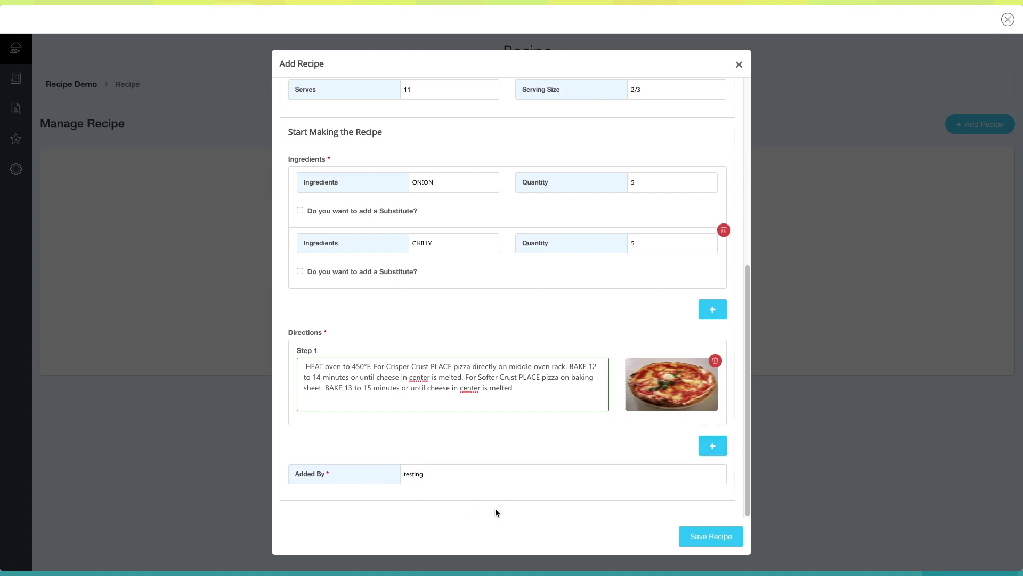
click(711, 534)
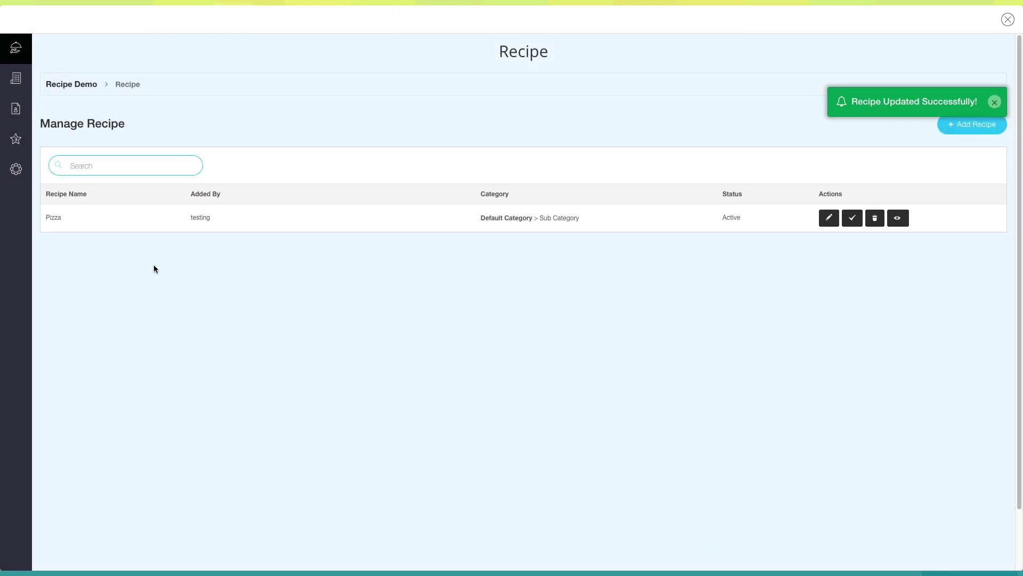
click(116, 164)
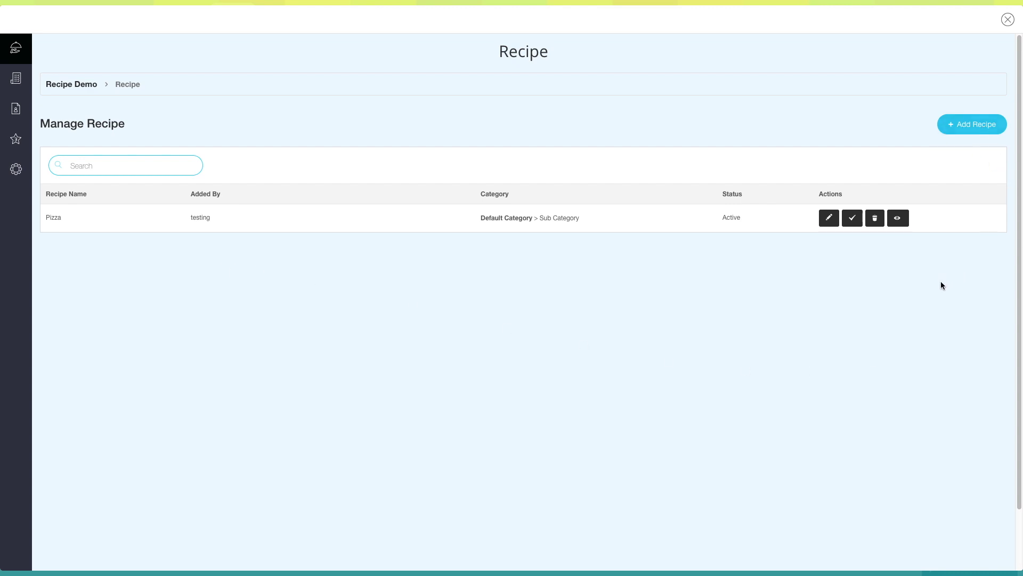
click(829, 219)
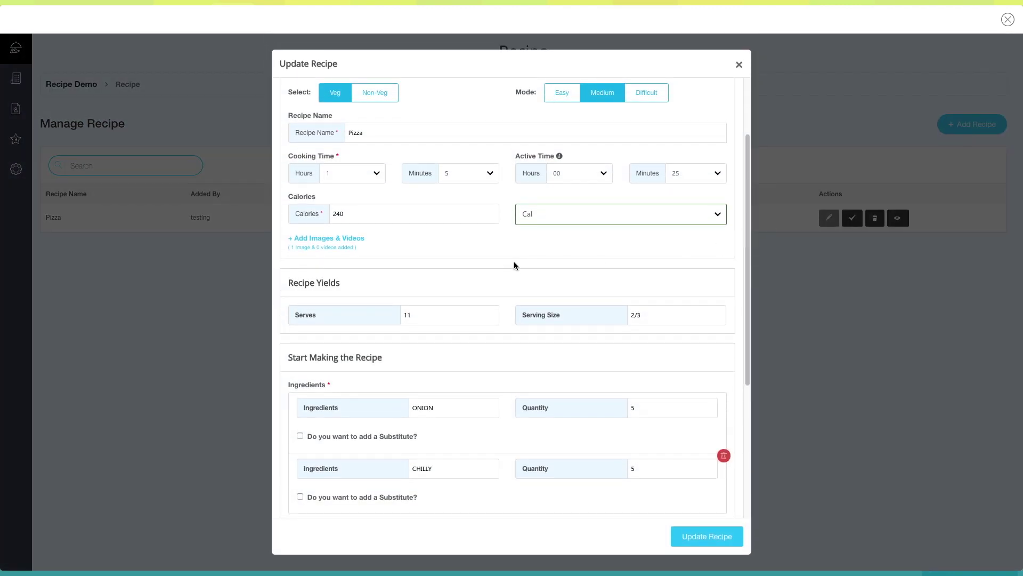
scroll(515, 262, up, 3)
click(737, 70)
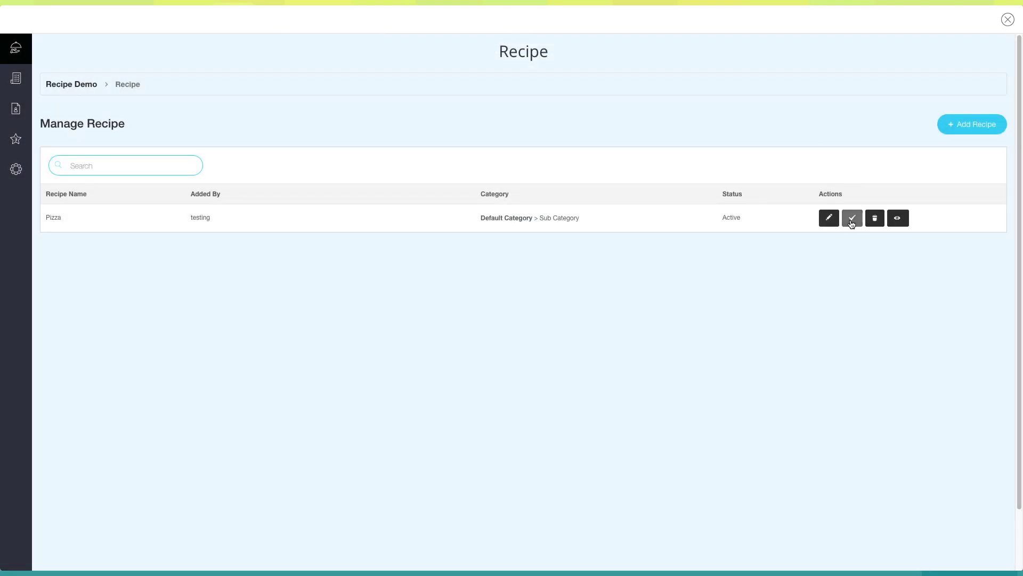
click(875, 217)
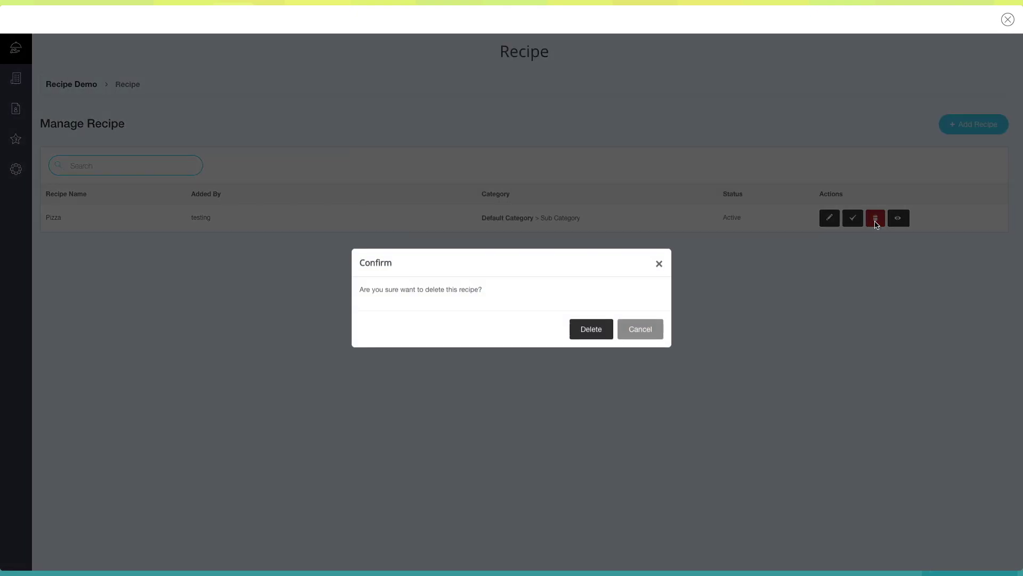
click(639, 333)
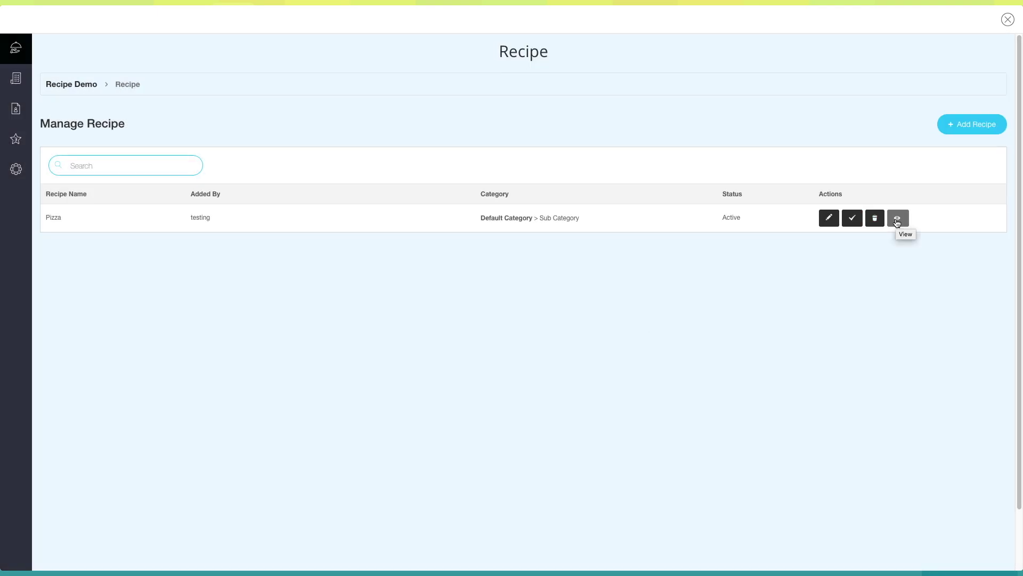
click(897, 218)
click(741, 119)
click(16, 78)
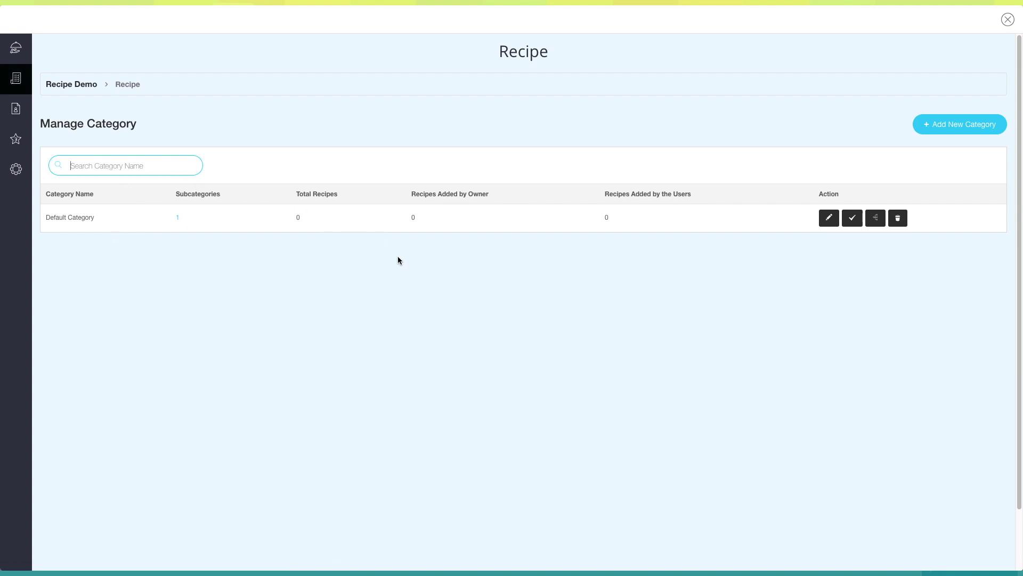
Open and cancel the new-category and Default Category forms, then view user requests and reviews
click(948, 128)
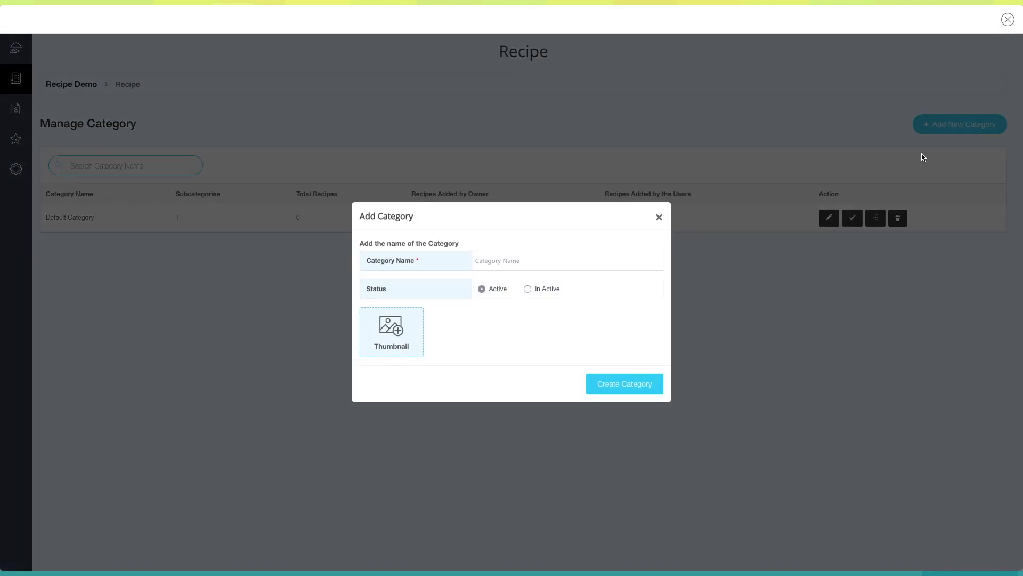
click(557, 264)
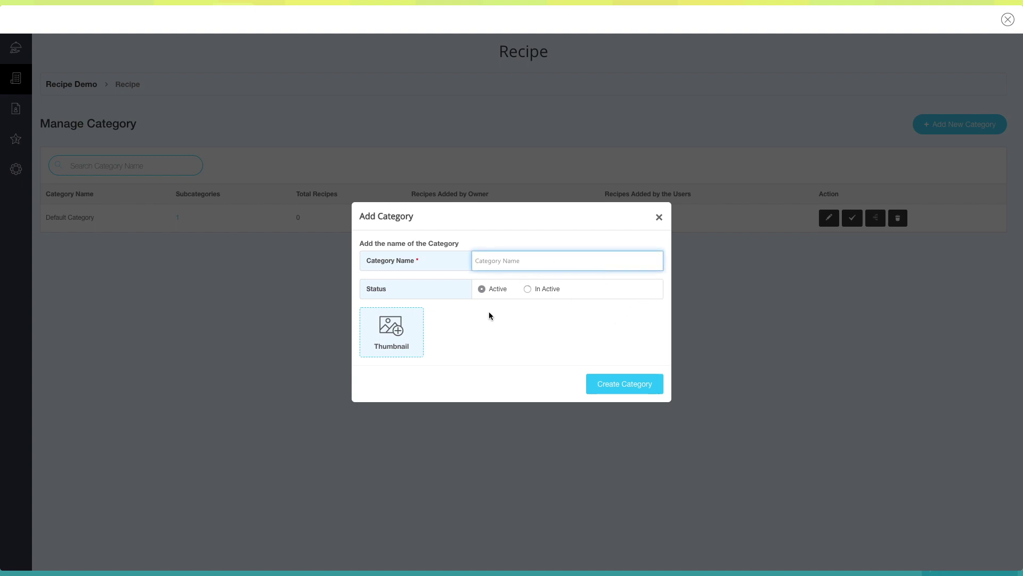
click(660, 220)
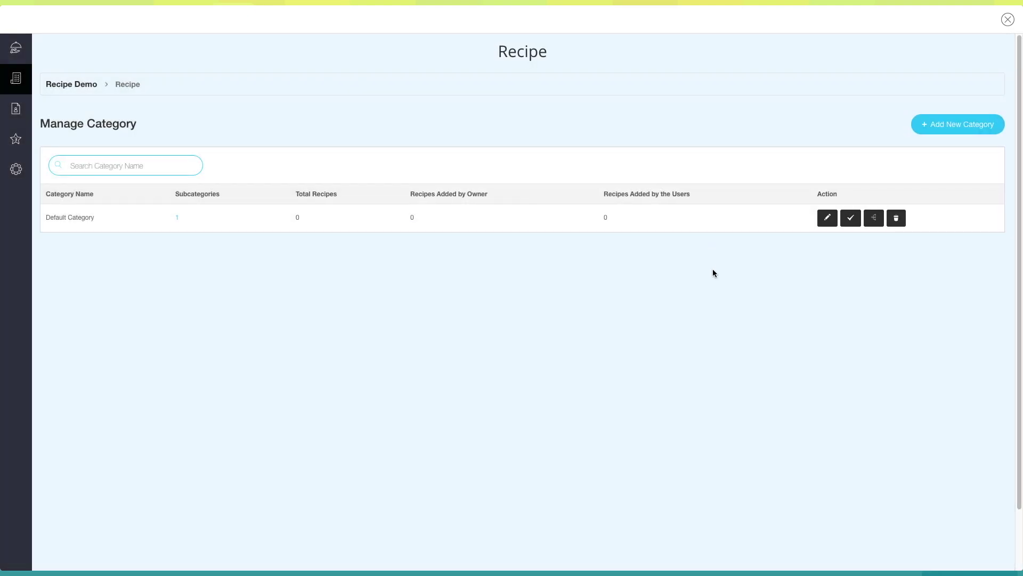
click(828, 218)
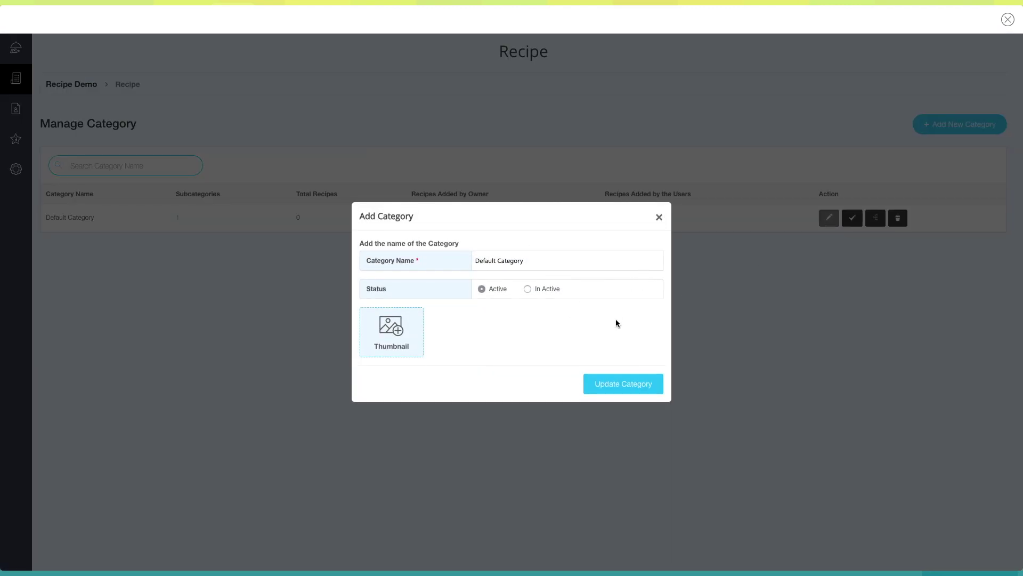
click(659, 217)
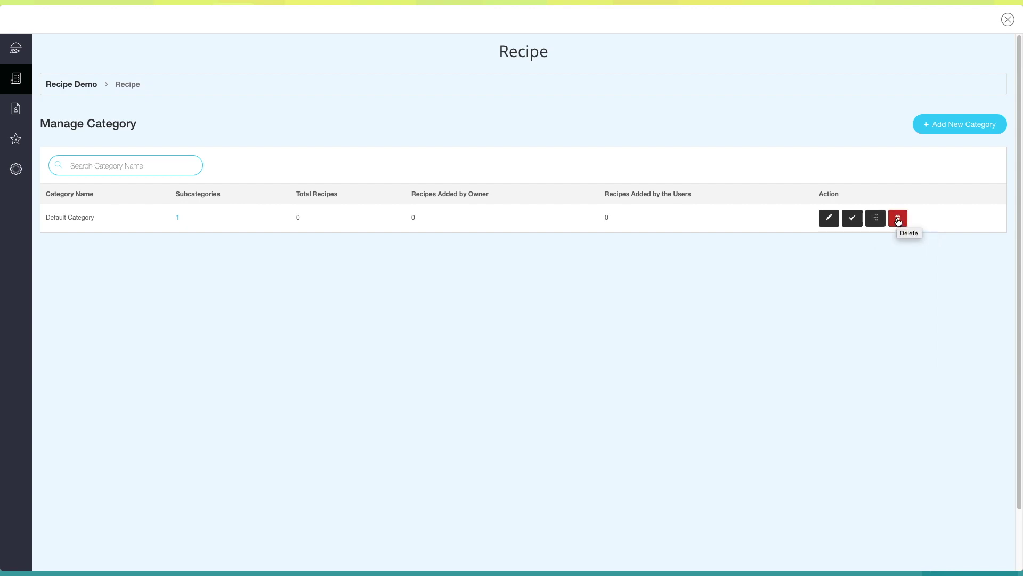
click(18, 109)
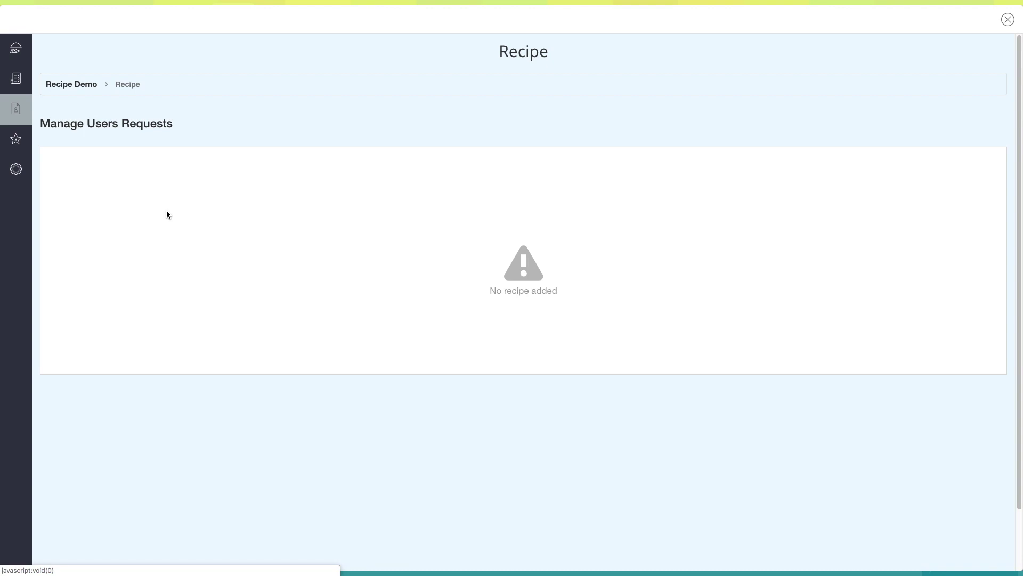
click(18, 140)
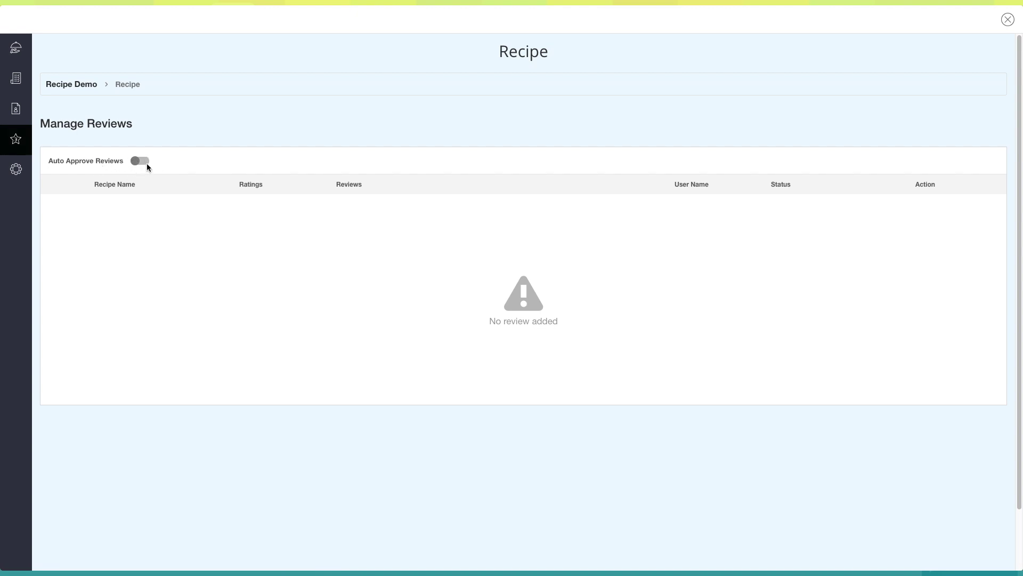
Switch Auto Approve Reviews on and back off in the empty reviews list
click(140, 161)
click(140, 161)
click(17, 169)
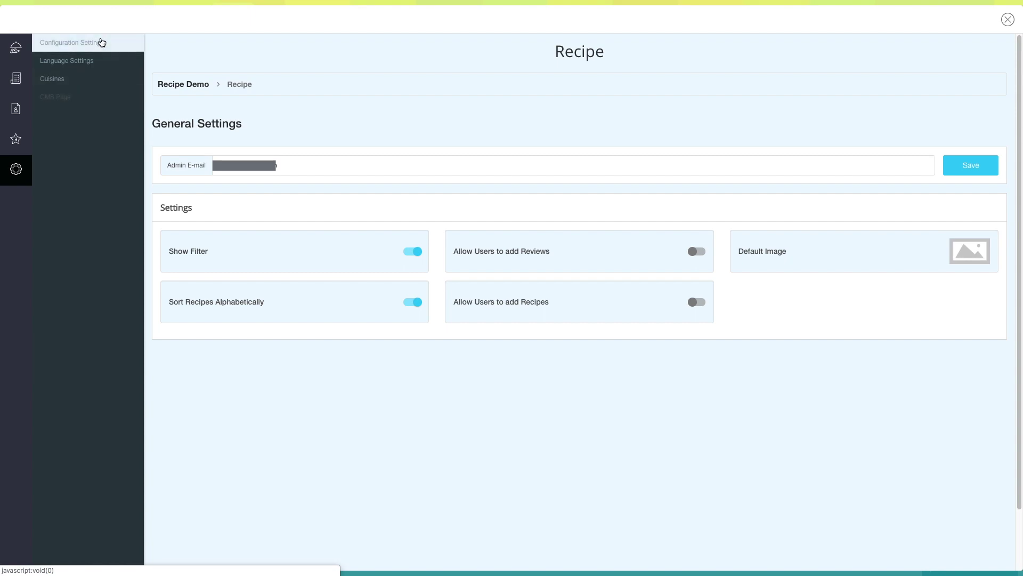
Edit the admin e-mail, save, and toggle the filter, review, sorting and user-recipe switches
click(308, 164)
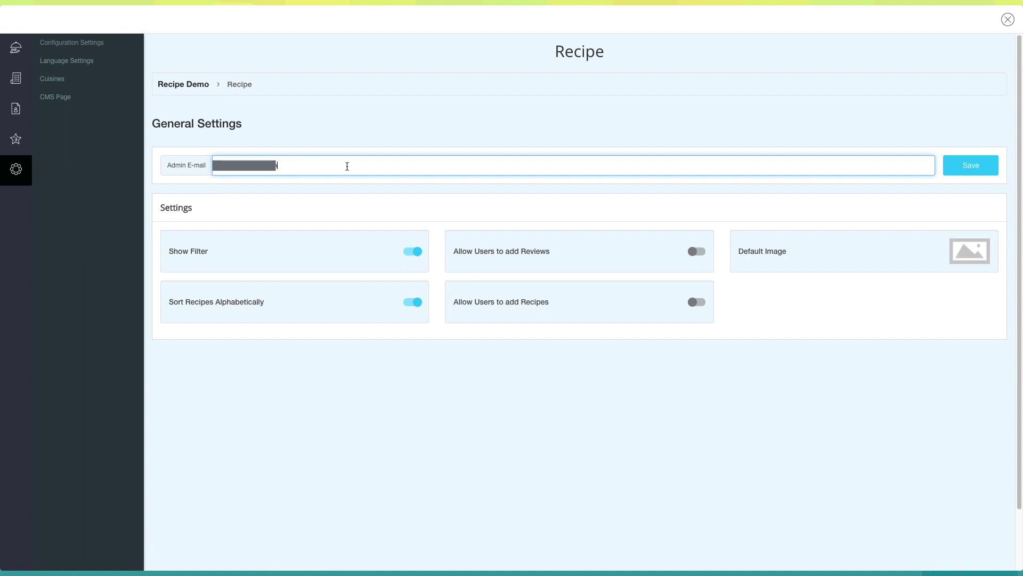
click(970, 165)
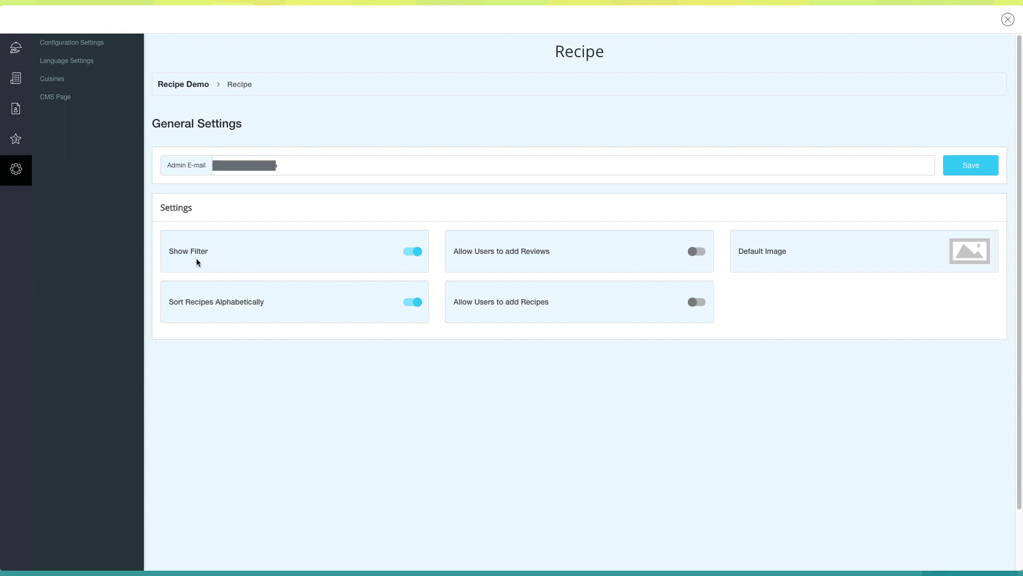
click(417, 254)
click(696, 253)
click(414, 302)
click(703, 305)
click(699, 307)
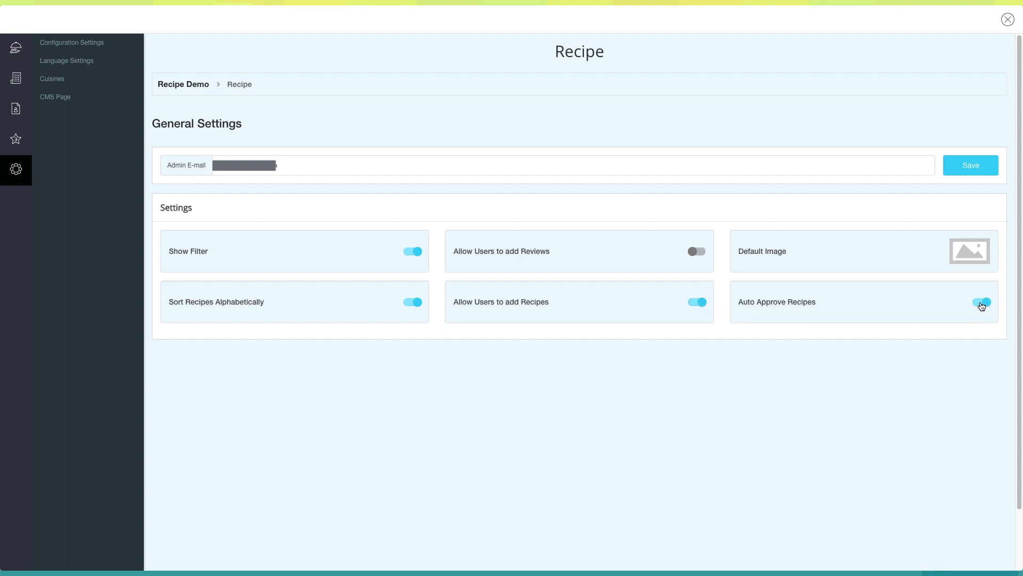
click(698, 305)
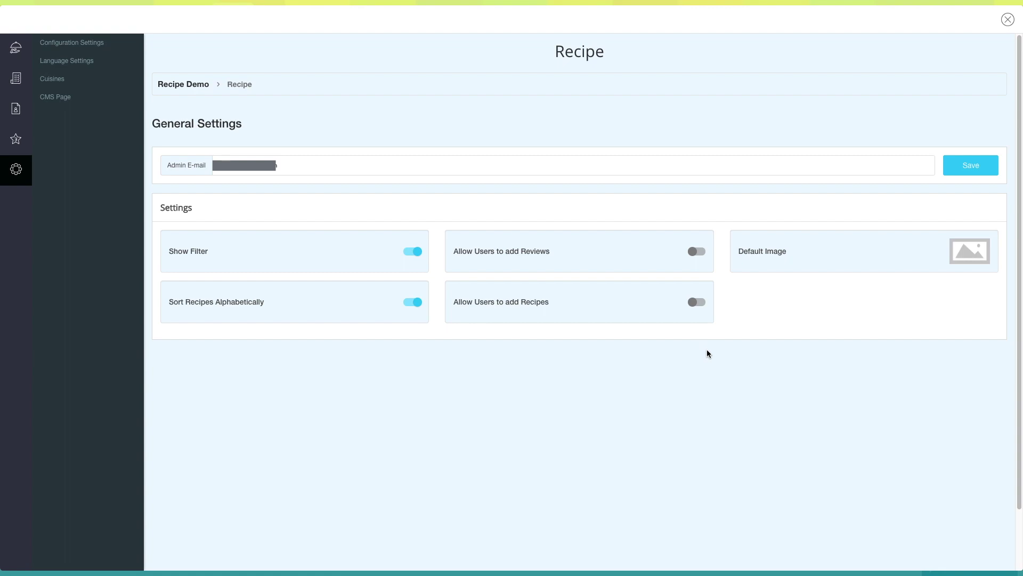
click(66, 60)
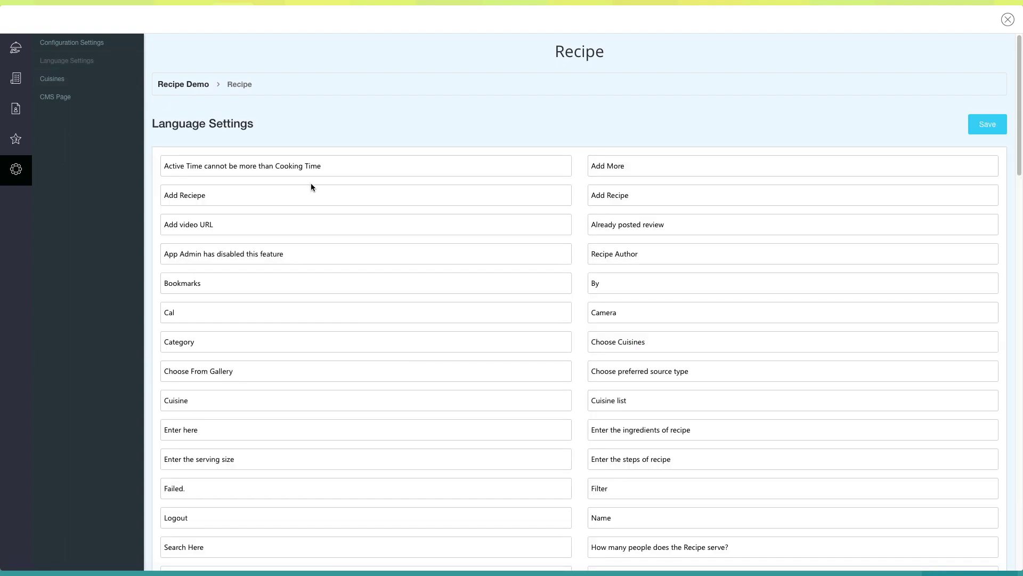
Select the Add Reciepe label and look through the app's text labels
click(344, 166)
click(336, 195)
scroll(347, 234, down, 3)
scroll(348, 234, down, 3)
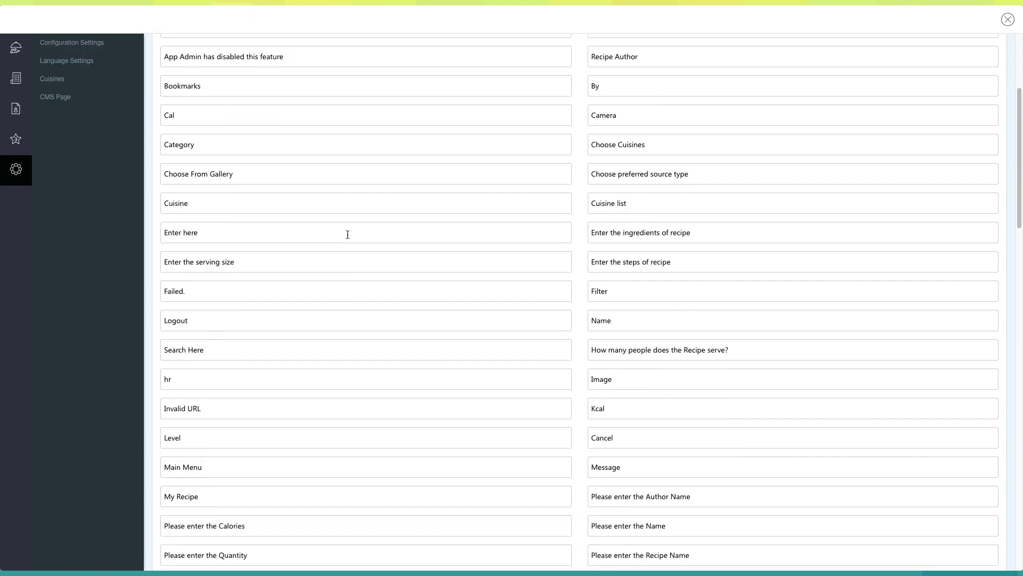
scroll(347, 233, up, 3)
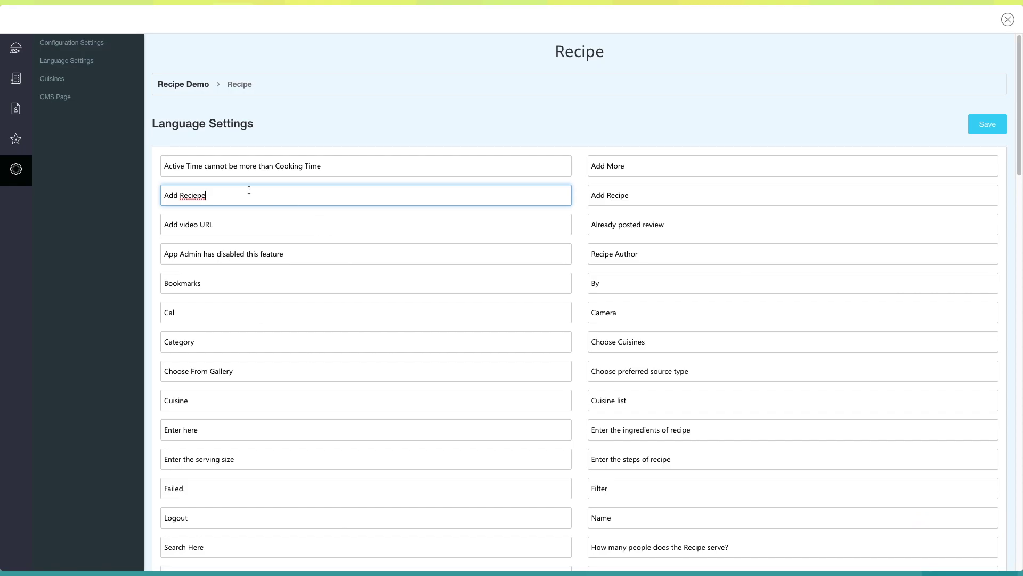
click(84, 79)
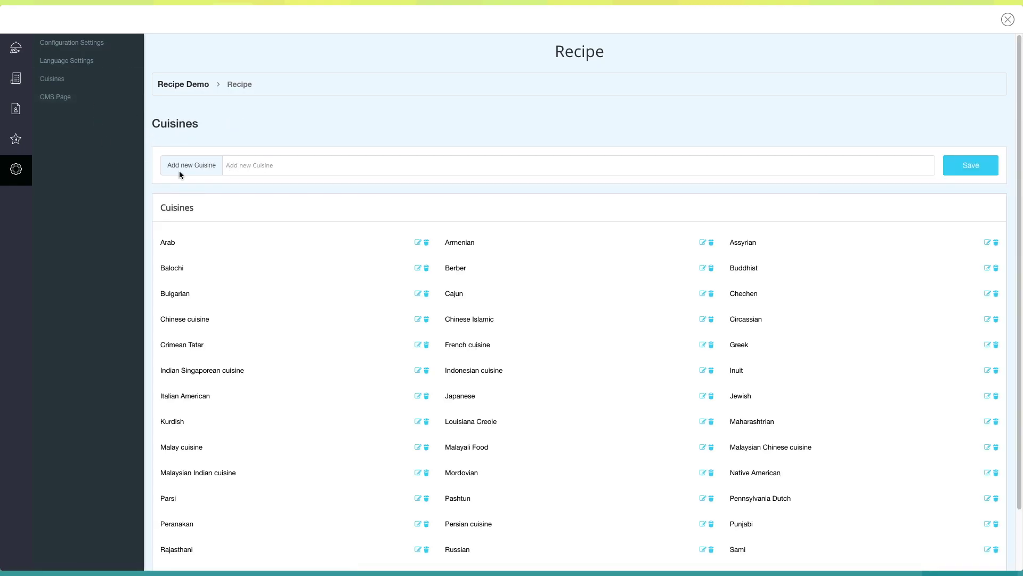
Try adding a blank cuisine, then cancel both editing and deleting the Arab cuisine
click(261, 165)
click(971, 165)
scroll(400, 329, down, 2)
scroll(400, 329, up, 2)
click(418, 243)
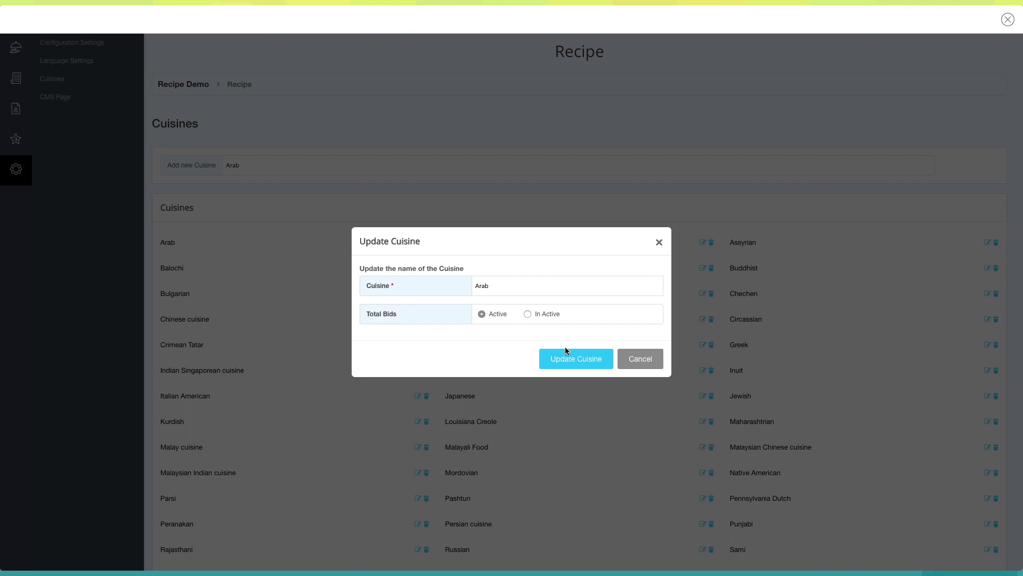
click(639, 358)
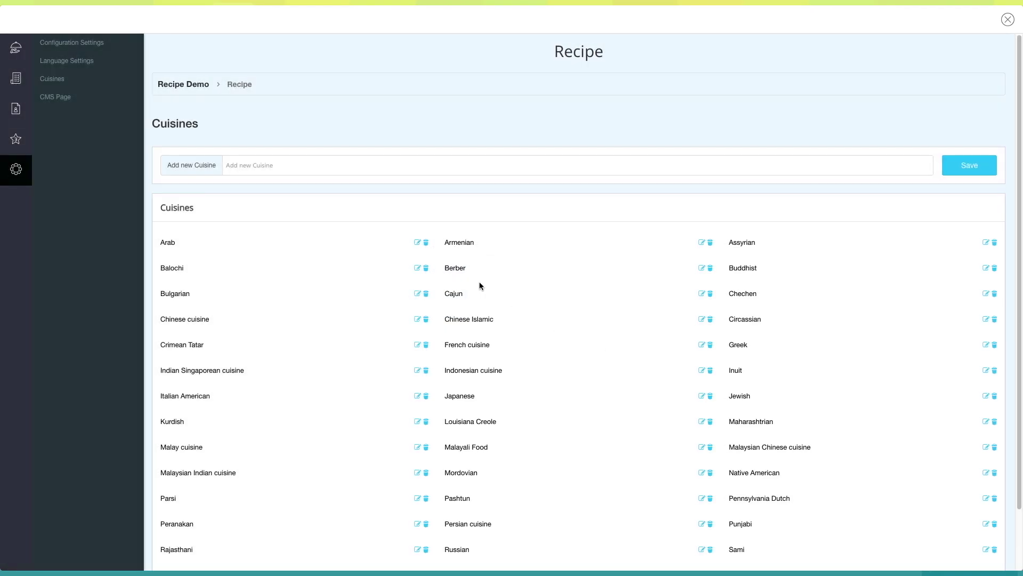
click(427, 244)
click(639, 334)
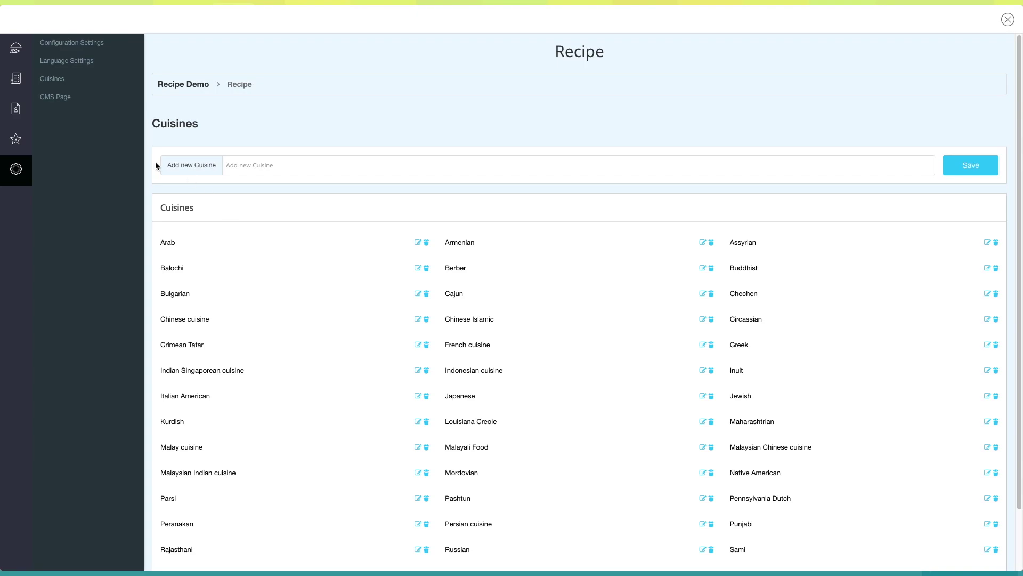
Save the empty Terms and Conditions and Privacy Policy CMS pages, then close the Recipe manager
click(55, 97)
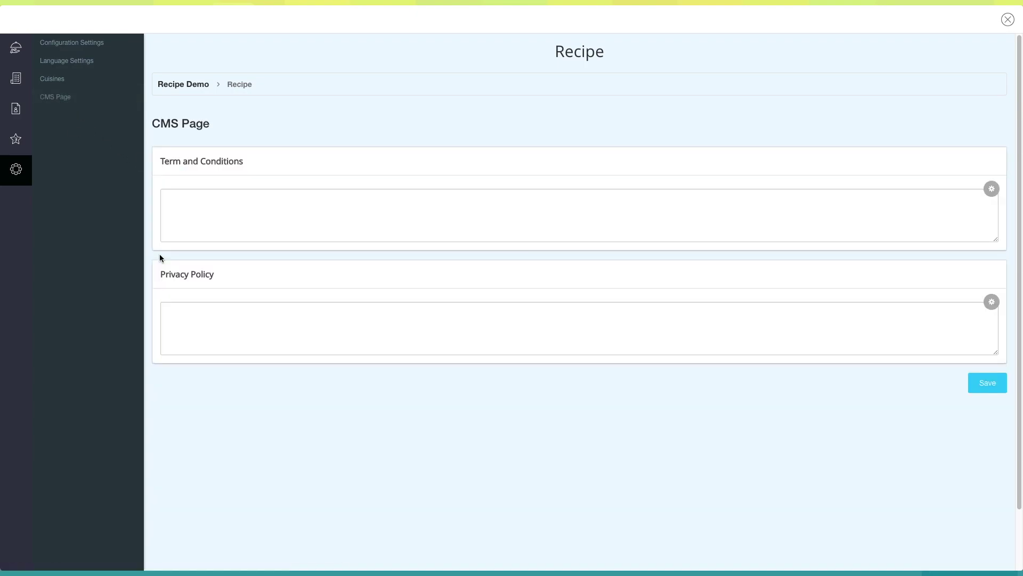
click(203, 222)
click(245, 315)
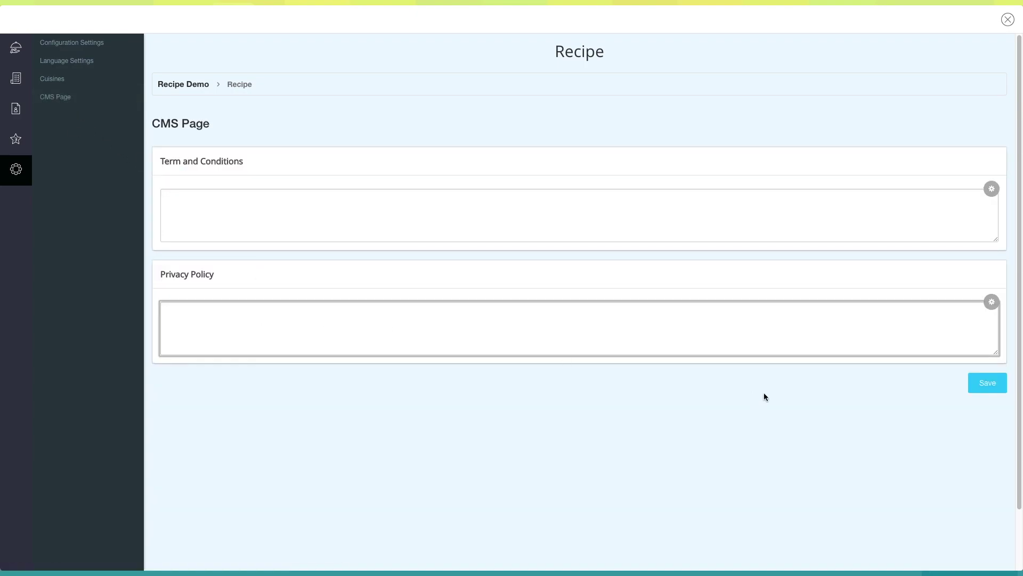
click(987, 383)
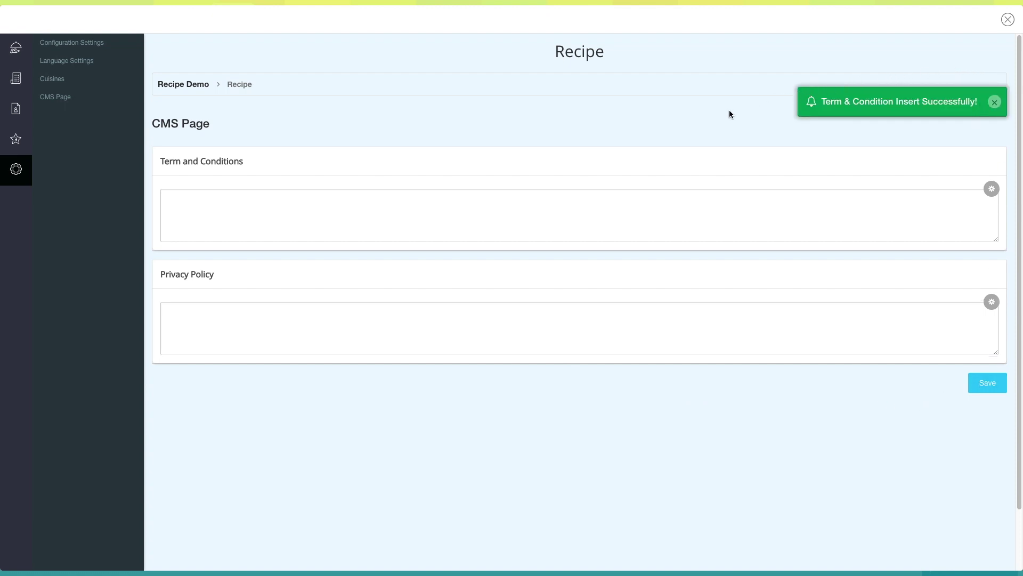
click(1008, 20)
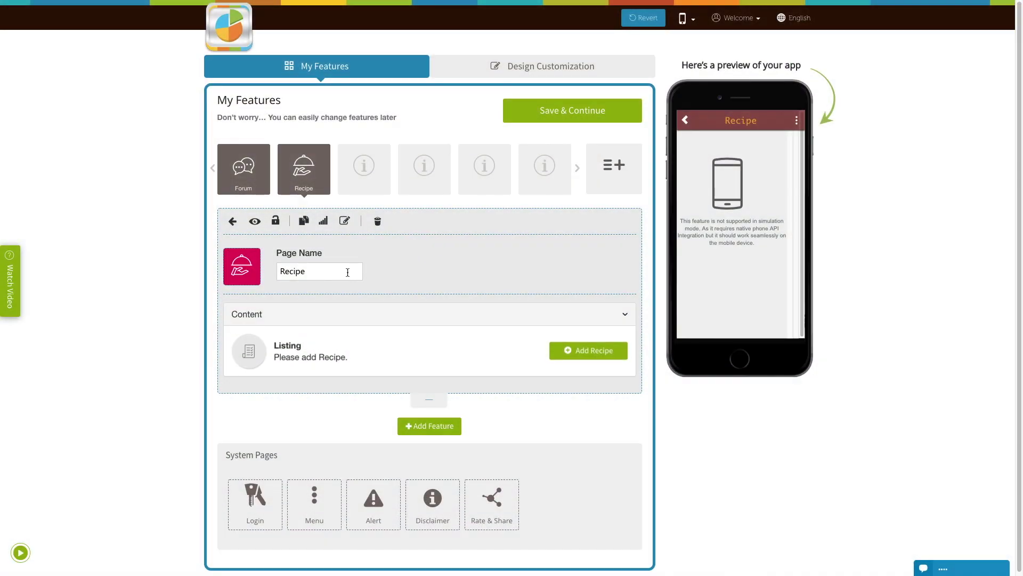
View and close the Recipe page's Layout & Color Scheme panel, then Save & Continue
click(342, 221)
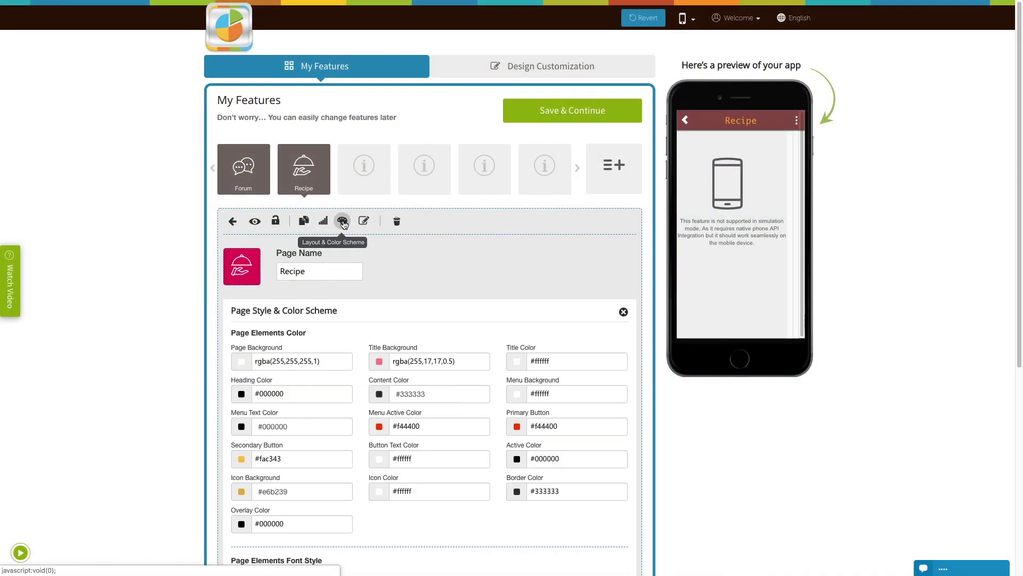
scroll(344, 284, down, 3)
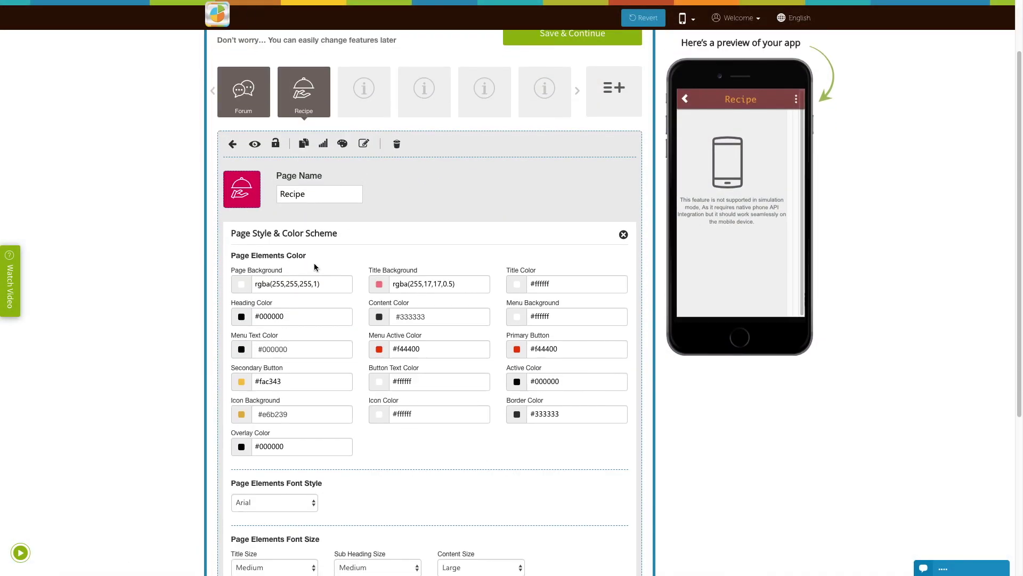
scroll(311, 260, down, 3)
scroll(311, 260, down, 3)
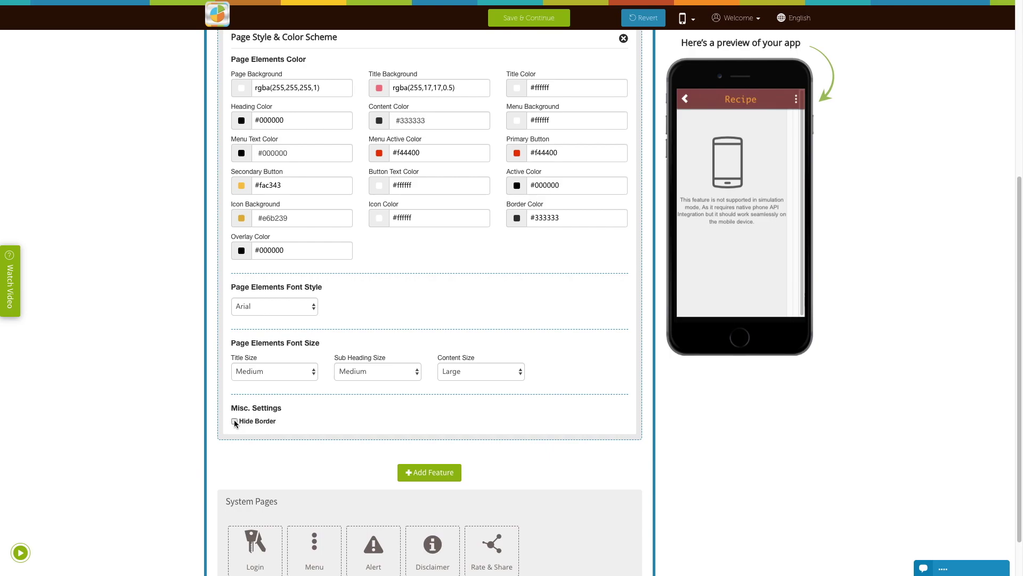
scroll(234, 420, up, 5)
click(623, 312)
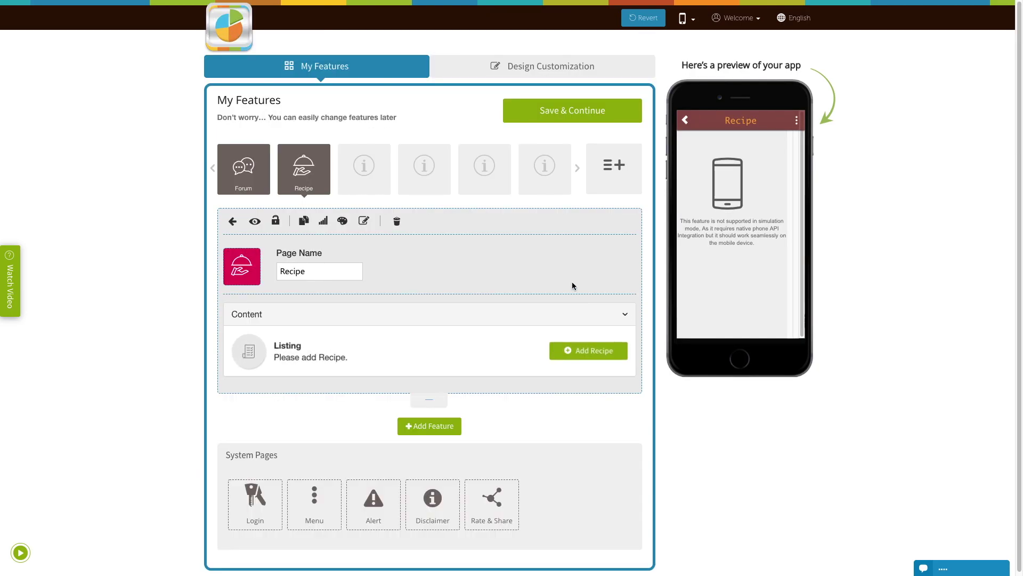
click(596, 116)
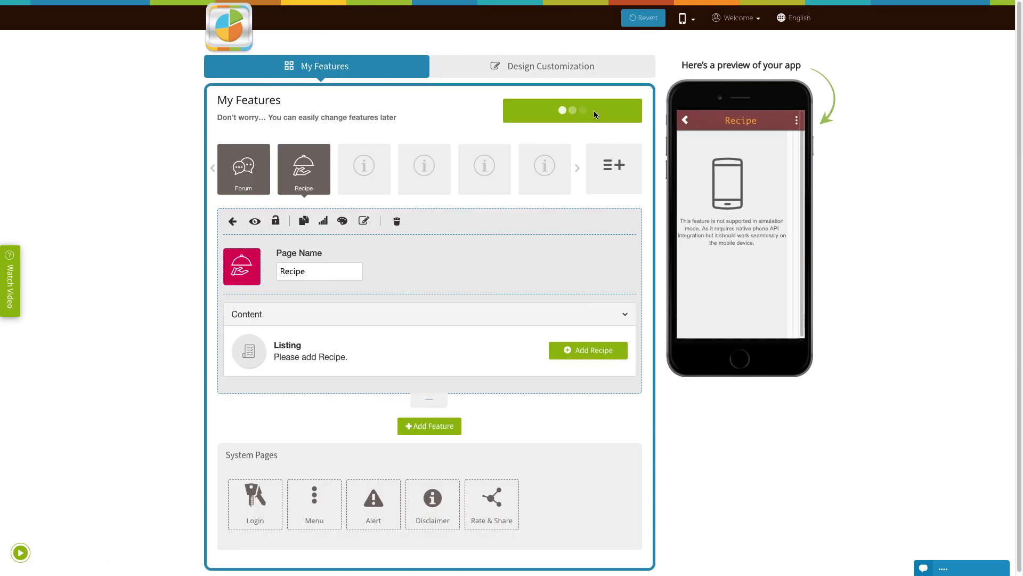